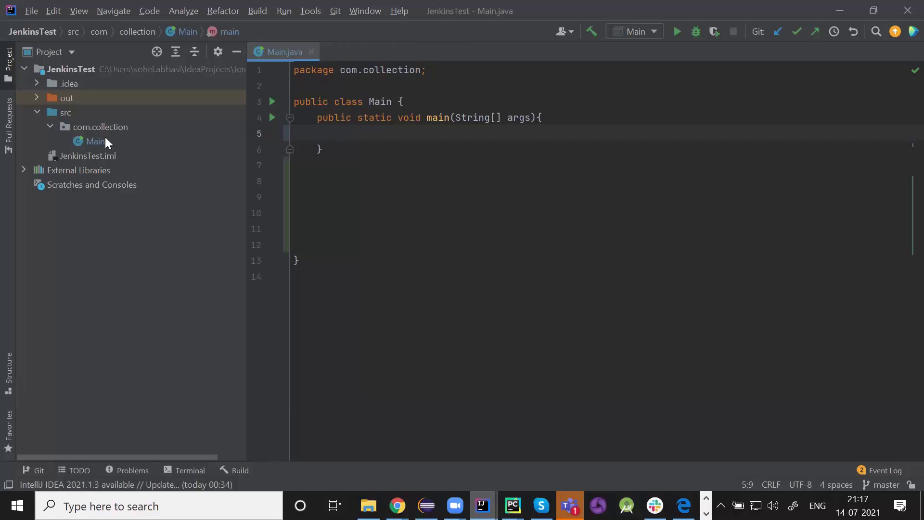
- Add a for loop in main from i=0 to i<=5 that prints i, using the sout shortcut
text(for)
text((int )
text(i=0)
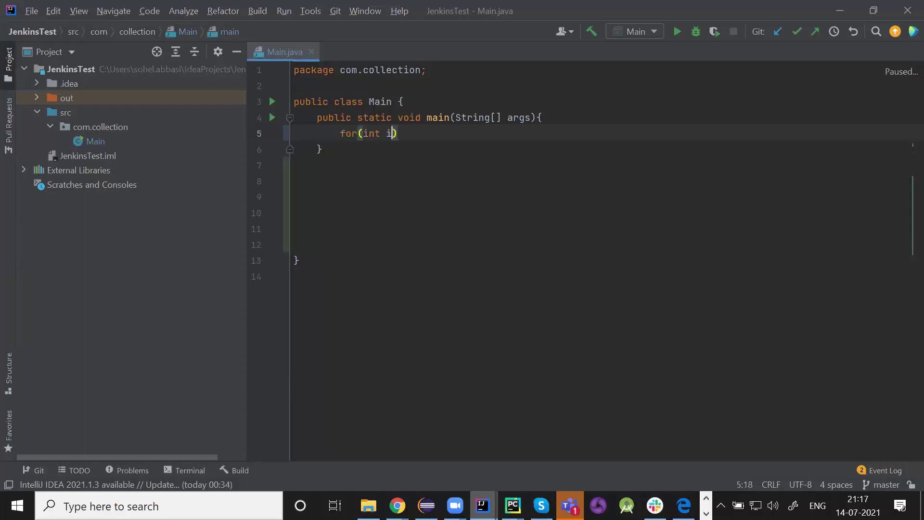
text(; i)
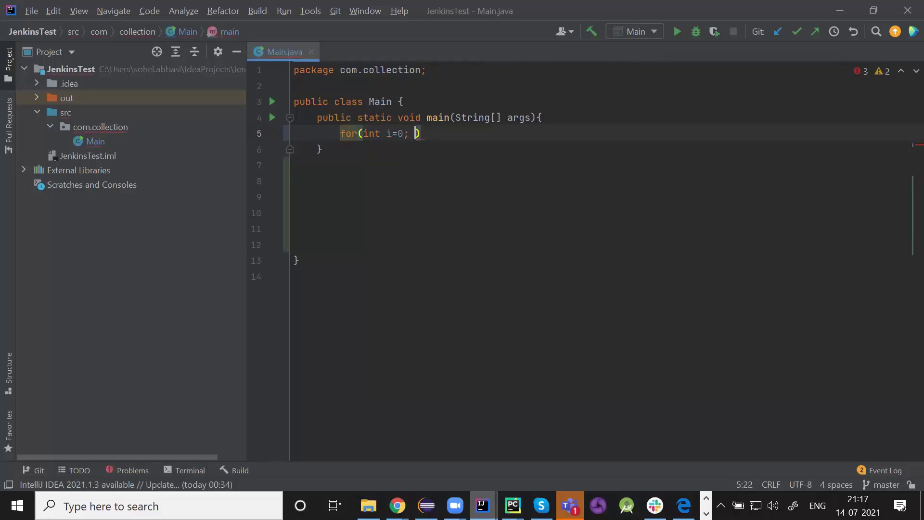
text(<=5; i++){)
key(Return)
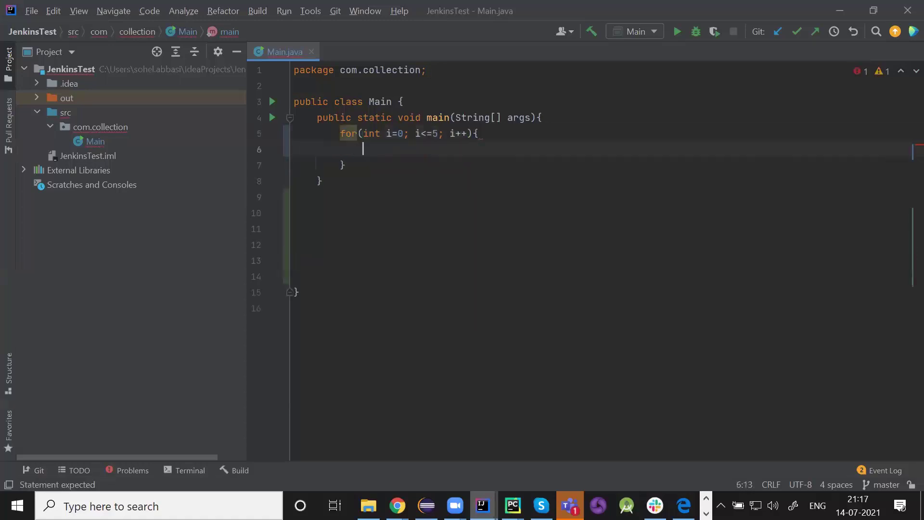
text(so)
key(Return)
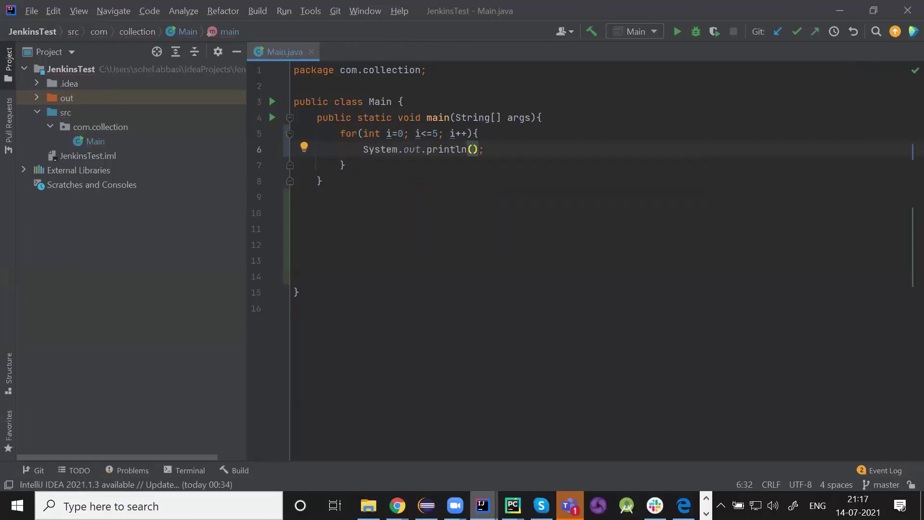
text(i)
click(389, 167)
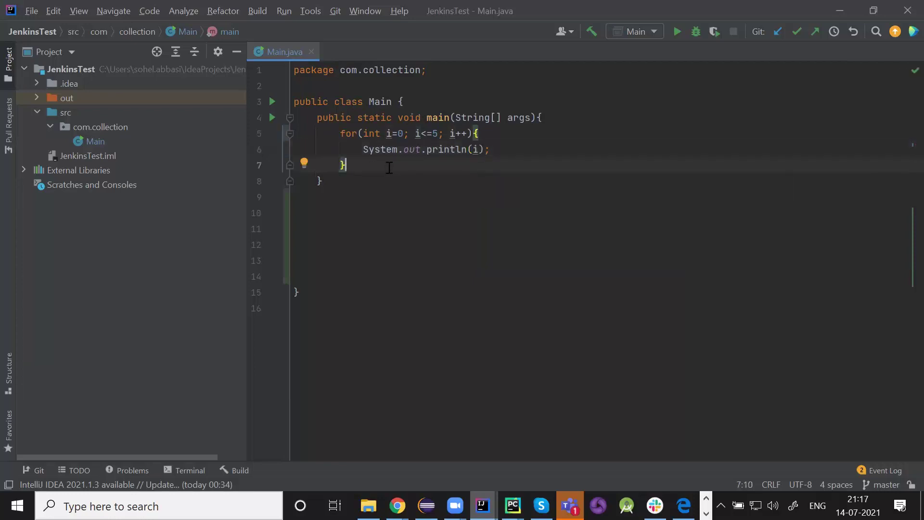
- Run Main and check the output prints 0 through 5 and ends with exit code 0
right_click(390, 167)
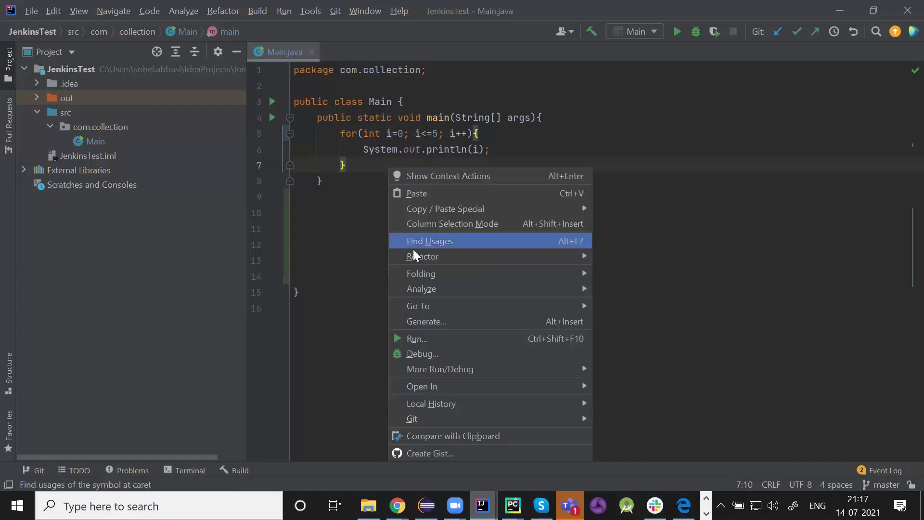
click(438, 331)
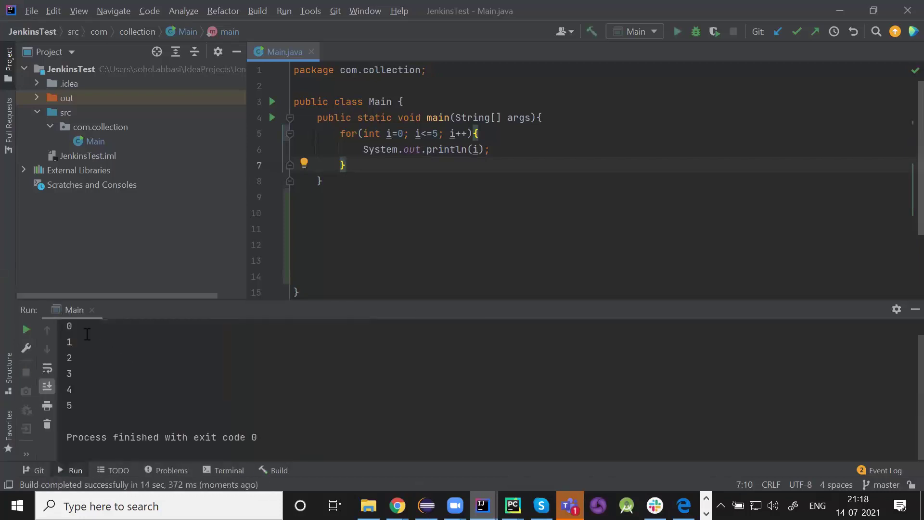
drag(67, 328, 84, 406)
click(84, 406)
scroll(84, 406, up, 1)
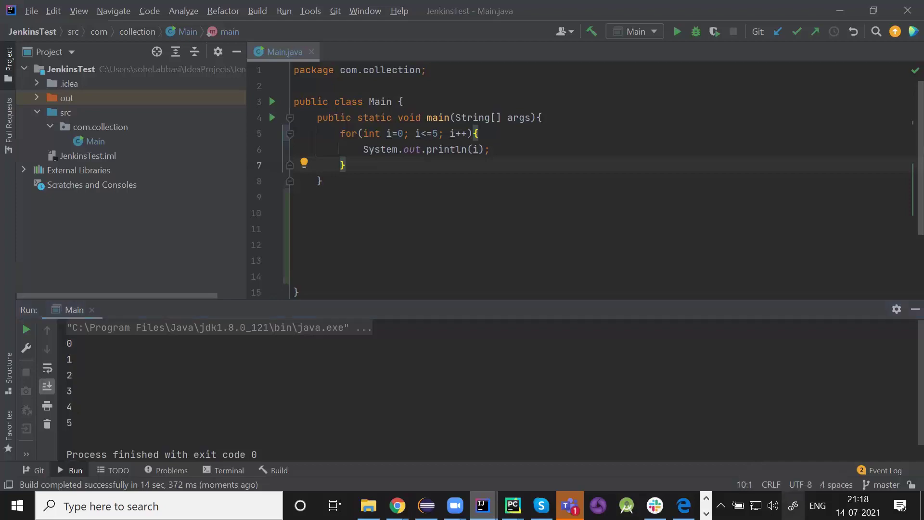
click(794, 505)
- On a blank sketchpad, draw a computer labelled 'local' with an incoming arrow
click(805, 195)
mouse_move(162, 203)
mouse_down()
mouse_move(226, 196)
mouse_move(133, 261)
mouse_move(180, 205)
mouse_up()
drag(180, 258, 204, 259)
drag(121, 167, 129, 193)
drag(140, 172, 142, 172)
mouse_move(172, 162)
mouse_down()
mouse_move(163, 173)
mouse_move(171, 179)
mouse_up()
drag(185, 166, 201, 179)
drag(80, 242, 109, 238)
drag(105, 229, 109, 250)
- Draw an arrow labelled 'Push' from the computer to a box labelled 'GitHub'
mouse_move(240, 229)
mouse_down()
mouse_move(376, 211)
mouse_move(379, 223)
mouse_up()
mouse_move(414, 171)
mouse_down()
mouse_move(415, 245)
mouse_move(547, 149)
mouse_move(540, 242)
mouse_up()
drag(427, 241, 539, 242)
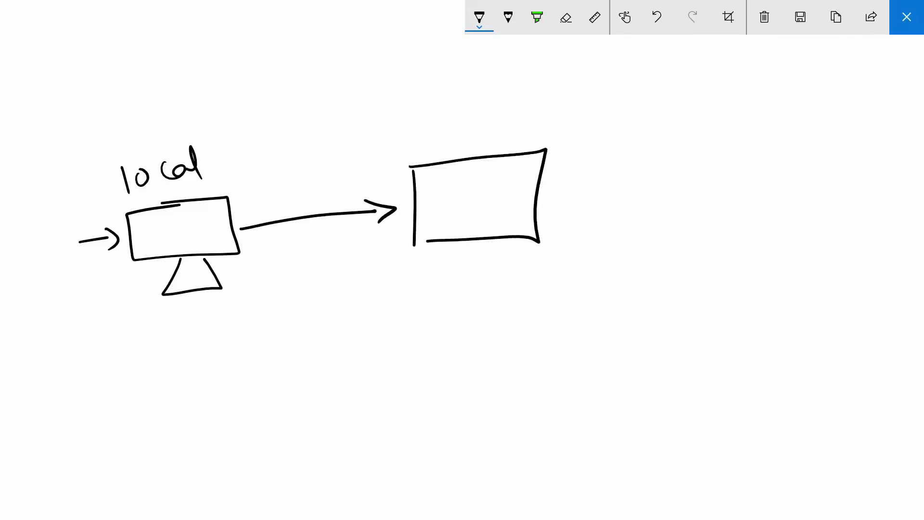
mouse_move(439, 122)
mouse_down()
mouse_move(437, 162)
mouse_move(492, 129)
mouse_move(489, 143)
mouse_up()
drag(491, 140, 533, 129)
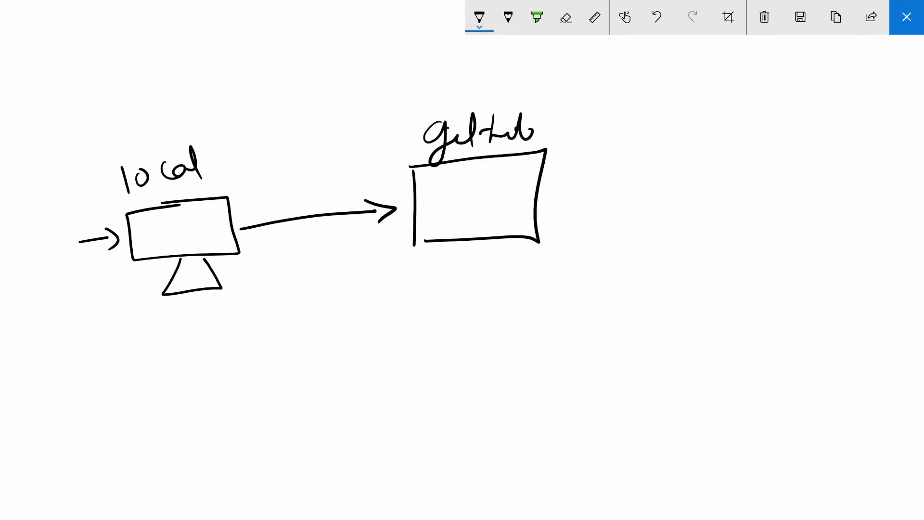
mouse_move(296, 182)
mouse_down()
mouse_move(299, 215)
mouse_move(308, 198)
mouse_up()
drag(313, 193, 337, 207)
mouse_move(343, 179)
mouse_down()
mouse_move(346, 207)
mouse_move(367, 198)
mouse_up()
- Draw a 'Jenkins' box linked to GitHub by curved arrows, plus an output arrow
mouse_move(564, 206)
mouse_down()
mouse_move(659, 191)
mouse_move(660, 207)
mouse_up()
mouse_move(697, 149)
mouse_down()
mouse_move(700, 220)
mouse_move(800, 219)
mouse_move(705, 224)
mouse_up()
mouse_move(708, 109)
mouse_down()
mouse_move(712, 131)
mouse_move(717, 102)
mouse_up()
mouse_move(722, 119)
mouse_down()
mouse_move(759, 98)
mouse_move(752, 114)
mouse_up()
mouse_move(760, 110)
mouse_down()
mouse_move(809, 98)
mouse_move(800, 112)
mouse_move(790, 69)
mouse_move(662, 124)
mouse_move(811, 95)
mouse_up()
mouse_move(549, 181)
mouse_down()
mouse_move(670, 167)
mouse_move(654, 181)
mouse_move(657, 136)
mouse_move(565, 157)
mouse_move(576, 169)
mouse_up()
mouse_move(457, 209)
mouse_down()
mouse_move(488, 207)
mouse_move(482, 185)
mouse_move(504, 212)
mouse_up()
mouse_move(774, 177)
mouse_down()
mouse_move(825, 196)
mouse_move(806, 206)
mouse_up()
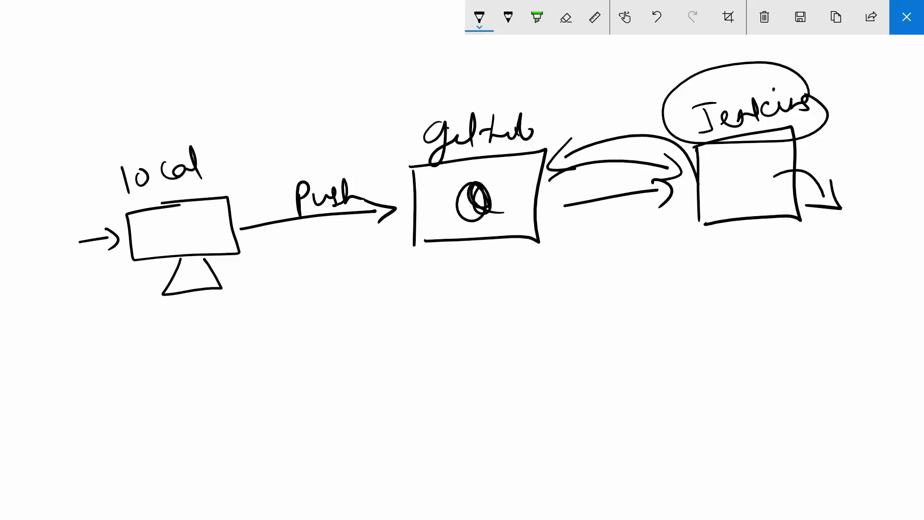
- Circle the local, GitHub and Jenkins drawings and connect the GitHub and Jenkins circles
mouse_move(260, 151)
mouse_down()
mouse_move(96, 141)
mouse_move(145, 316)
mouse_move(223, 138)
mouse_up()
mouse_move(524, 92)
mouse_down()
mouse_move(462, 73)
mouse_move(393, 238)
mouse_move(524, 92)
mouse_up()
mouse_move(306, 139)
mouse_down()
mouse_move(338, 133)
mouse_move(339, 143)
mouse_up()
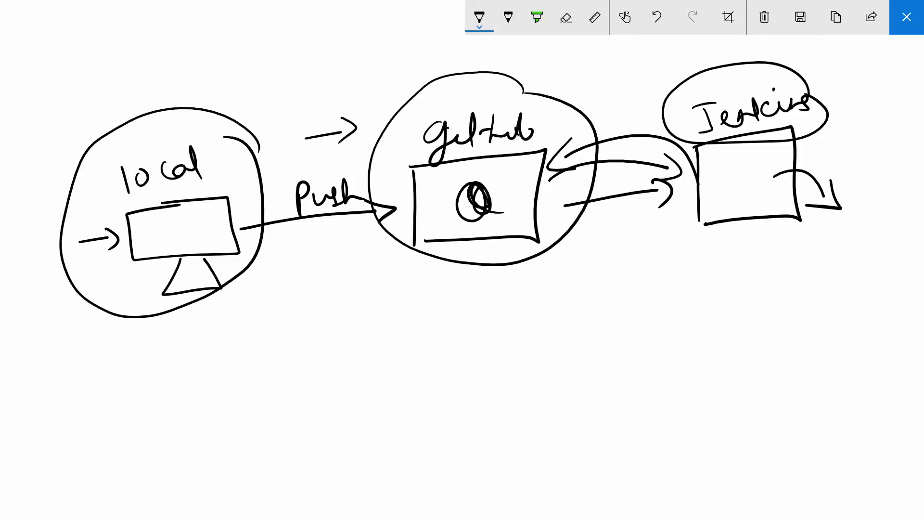
mouse_move(834, 92)
mouse_down()
mouse_move(686, 72)
mouse_move(732, 259)
mouse_move(887, 148)
mouse_move(827, 87)
mouse_up()
mouse_move(601, 110)
mouse_down()
mouse_move(633, 108)
mouse_move(627, 119)
mouse_up()
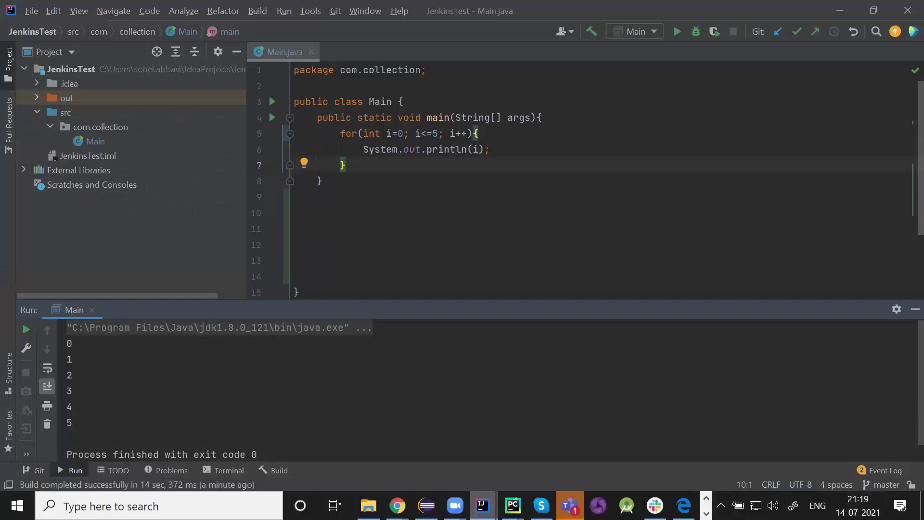
- Show slide 24 of the Jenkins crash course deck, then switch back to IntelliJ IDEA
click(706, 513)
mouse_move(517, 506)
click(476, 446)
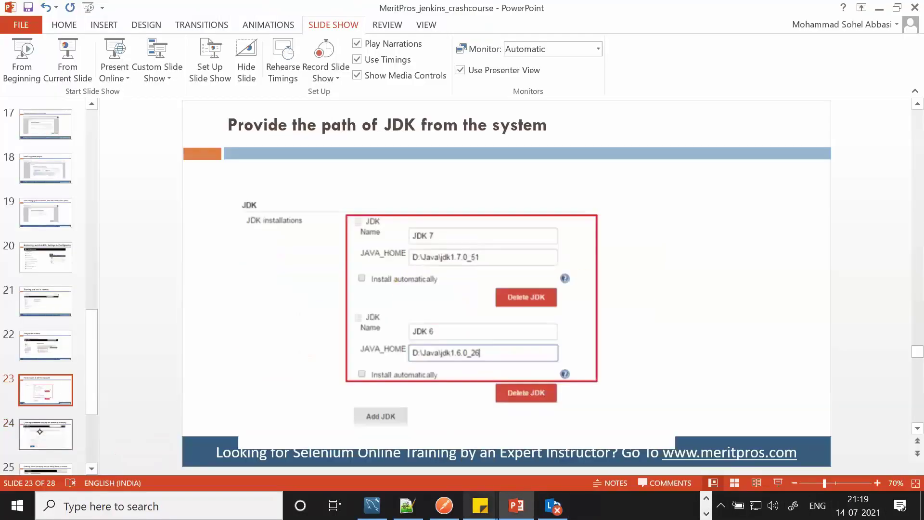
click(40, 432)
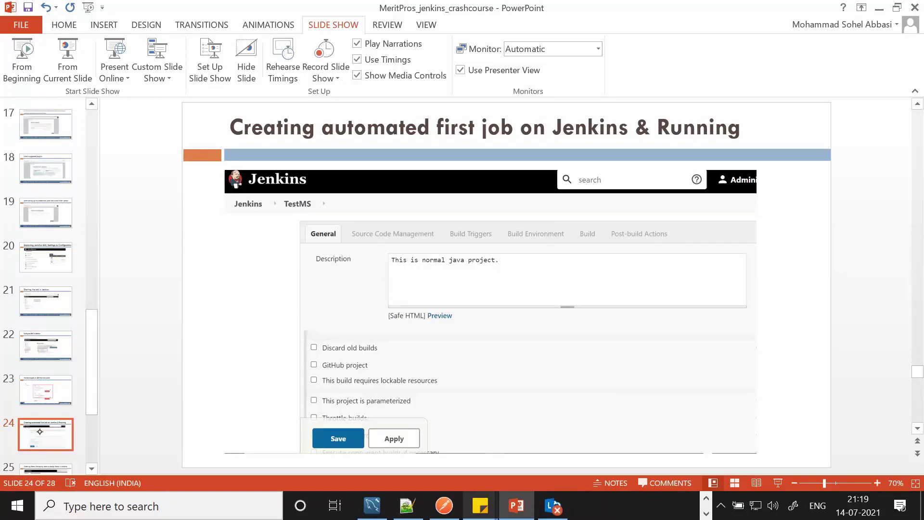
key(alt+Tab)
key(alt+Tab)
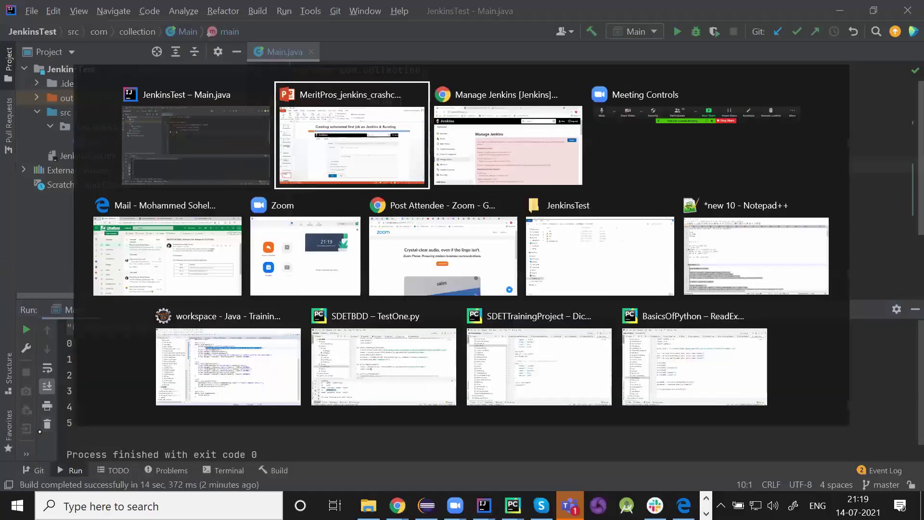
key(alt+Tab)
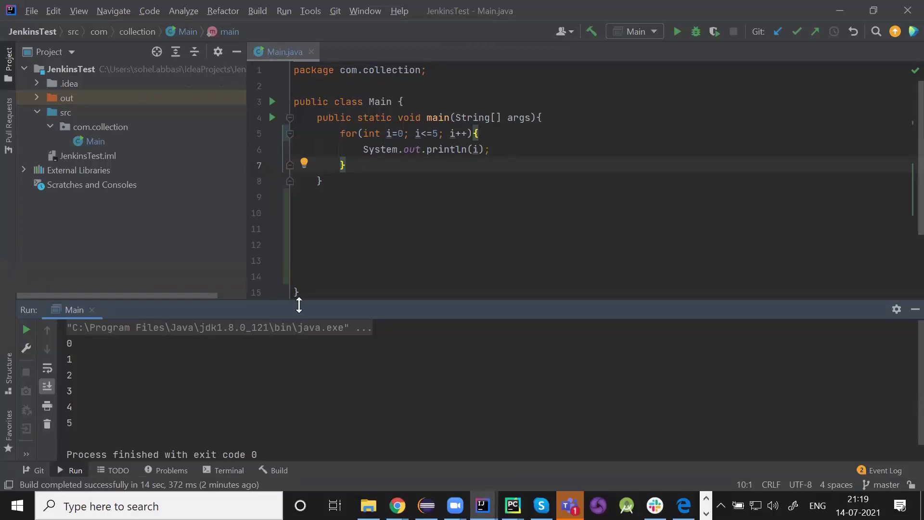
- Bring up the JenkinsTest folder and start a TortoiseGit commit to master from it
mouse_move(368, 506)
click(376, 477)
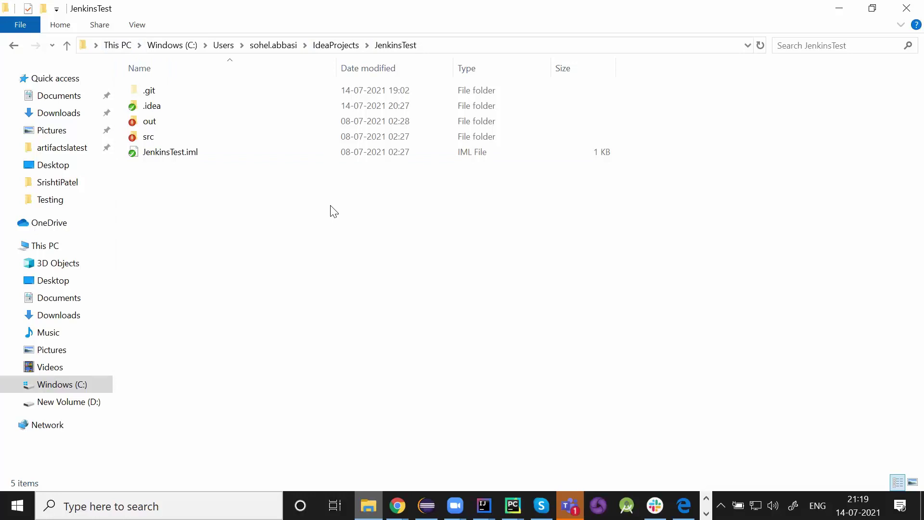
right_click(331, 208)
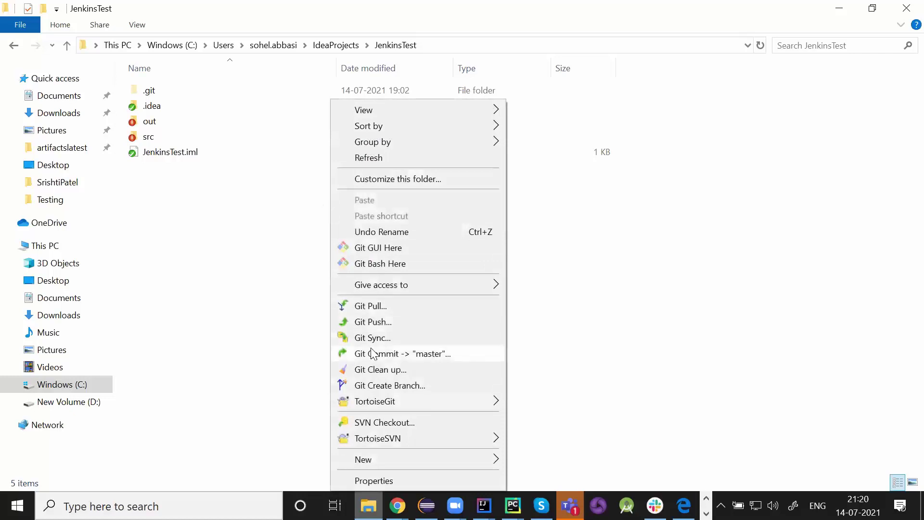
click(398, 357)
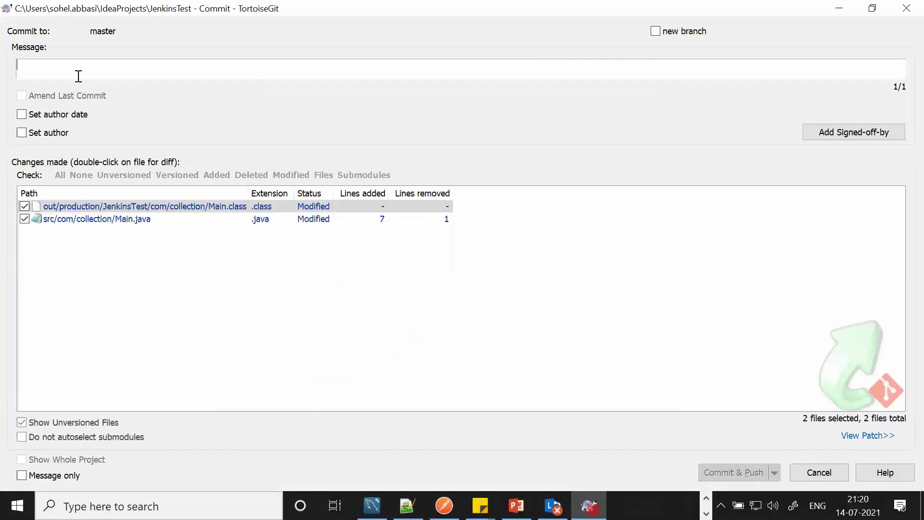
- Enter the message 'latest code for jenkins on 14072021' and choose Commit & Push
text(latest )
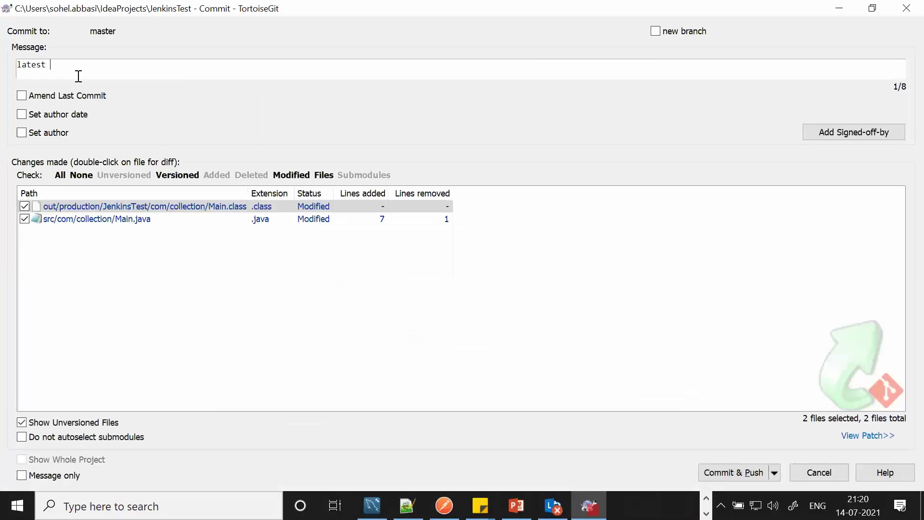
text(code for jenkins on 140)
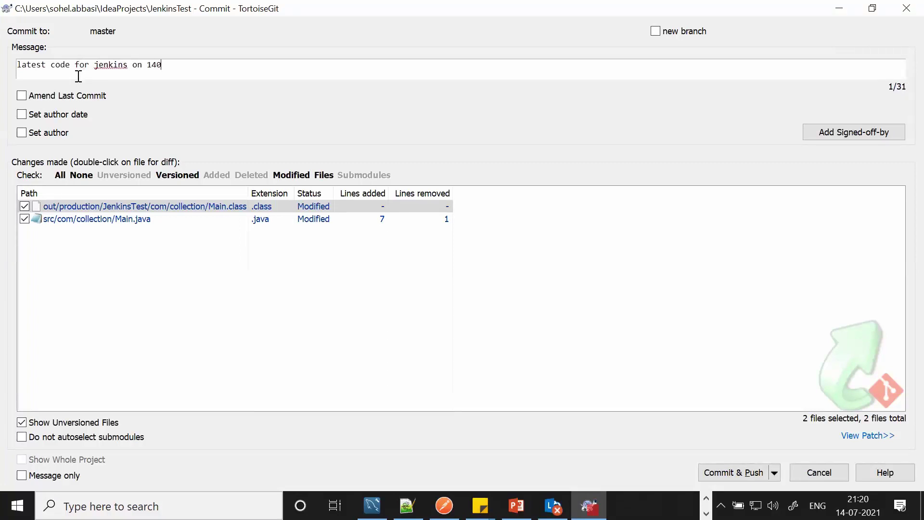
text(72021)
click(731, 473)
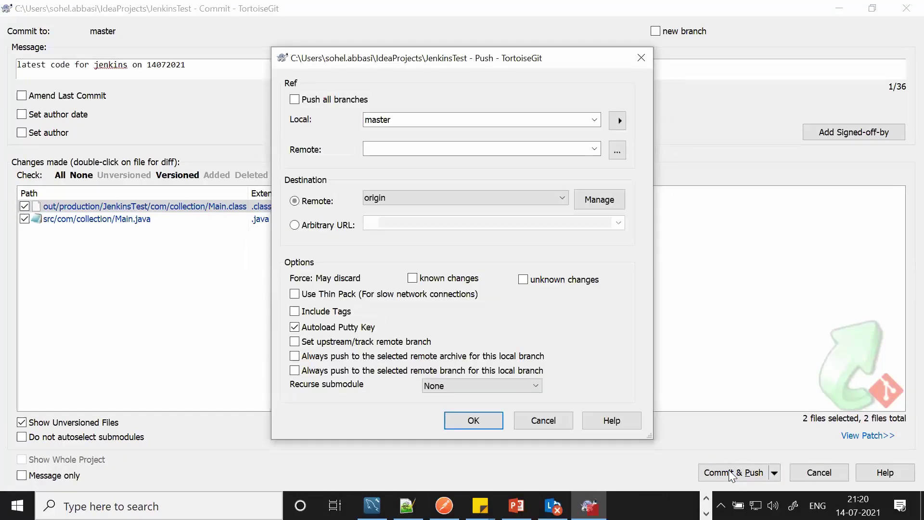
- Push master to origin, entering the GitHub username and password, then close the finished push window
click(486, 425)
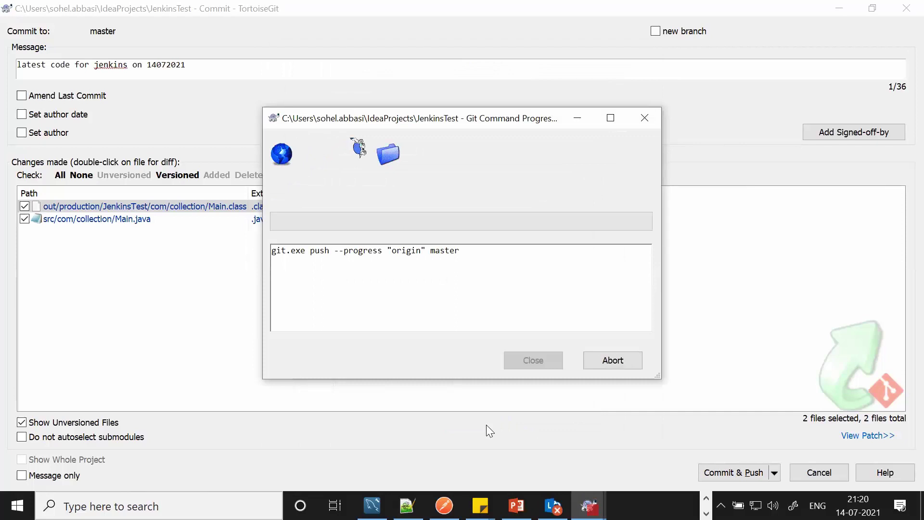
text(hff)
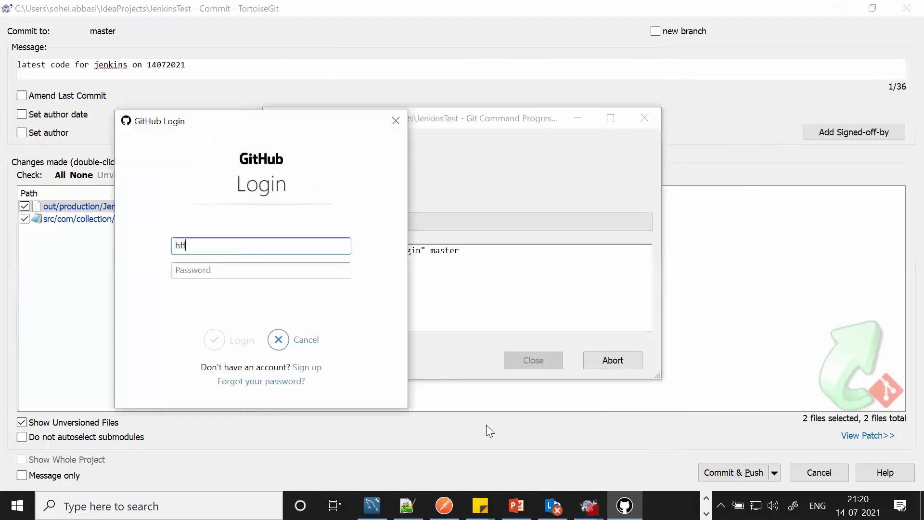
key(Tab)
text(•••)
key(Return)
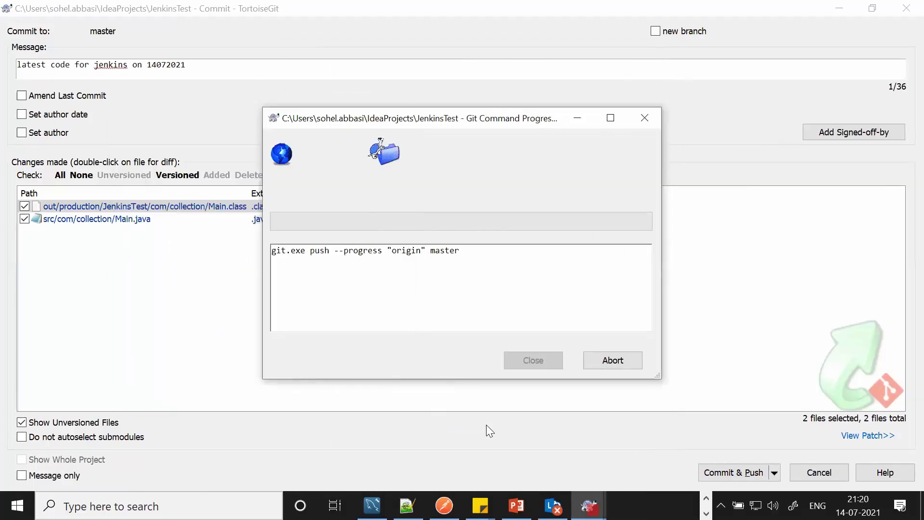
text(Sy)
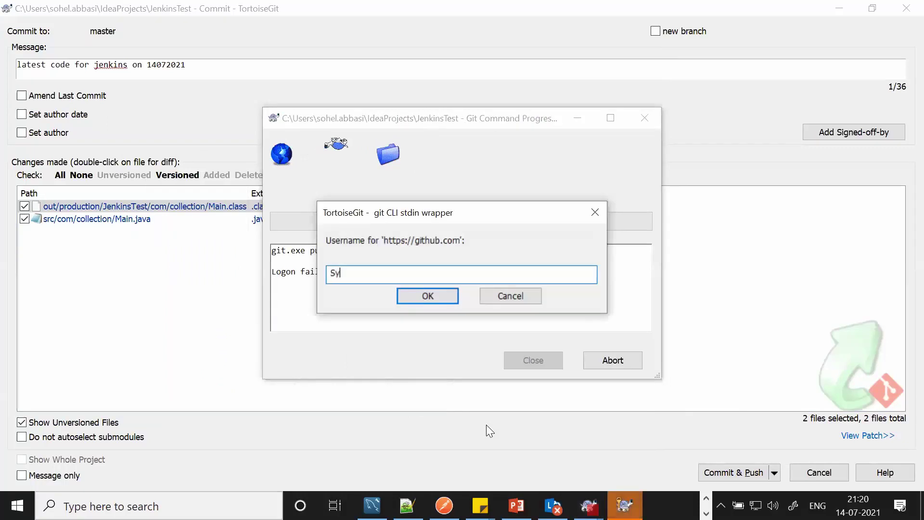
text(ntaxTechn)
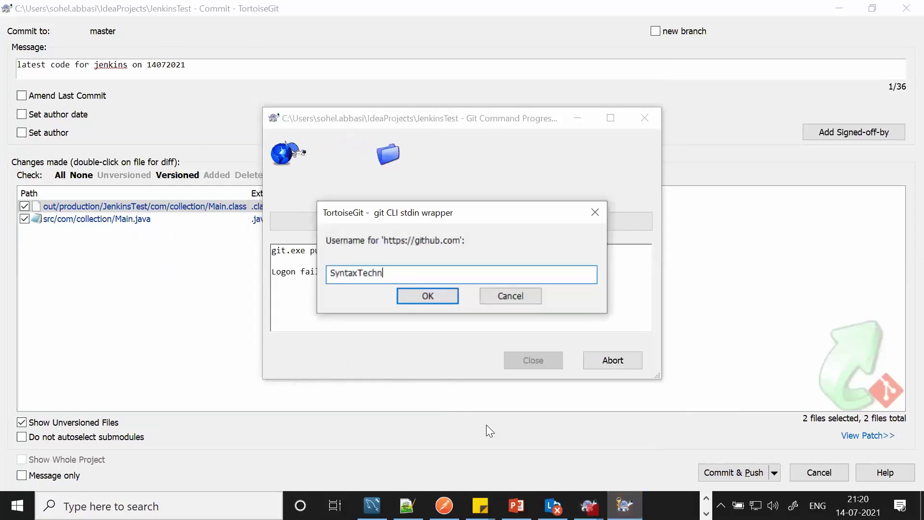
text(ologies)
key(Return)
text(••••••••••••)
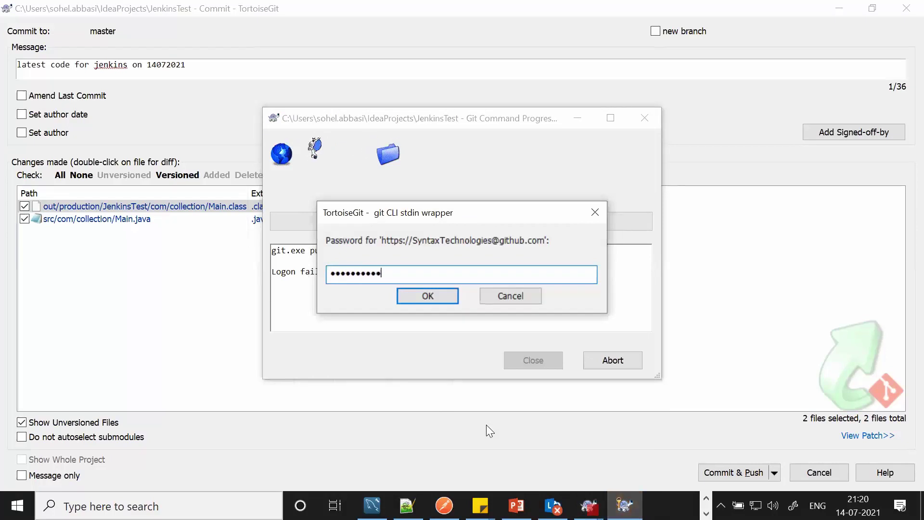
key(Return)
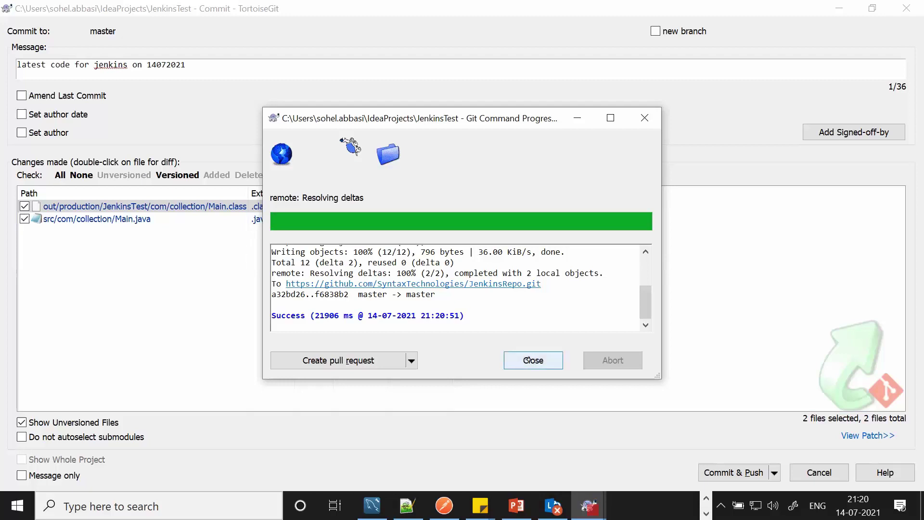
click(532, 359)
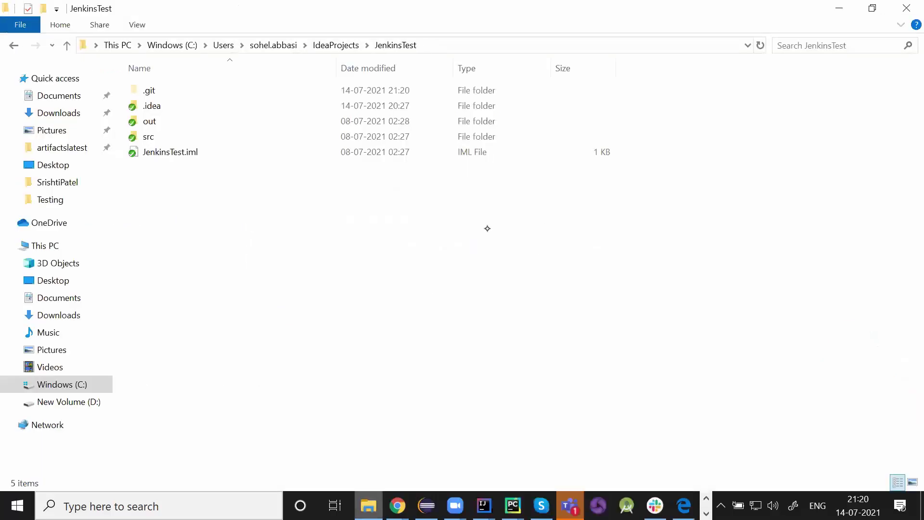
- Bring the Manage Jenkins browser window forward and switch to the GitHub JenkinsRepo tab
mouse_move(398, 505)
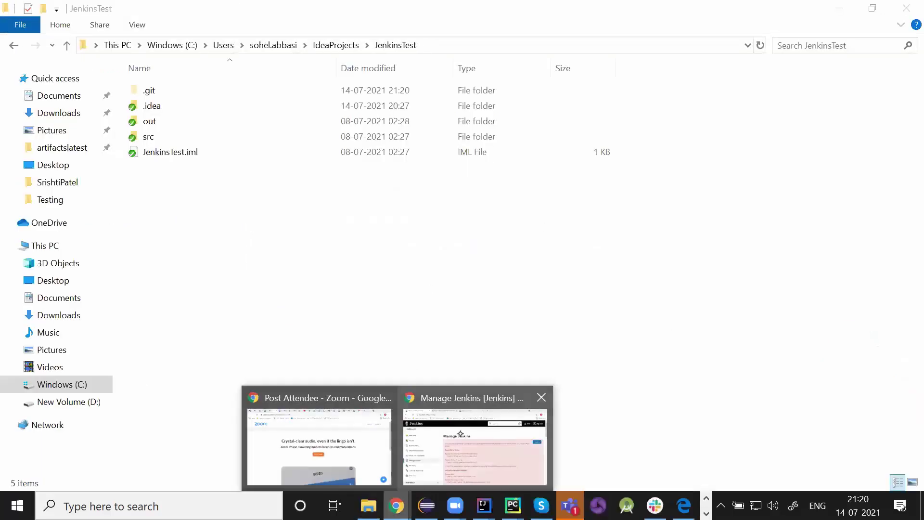
click(459, 429)
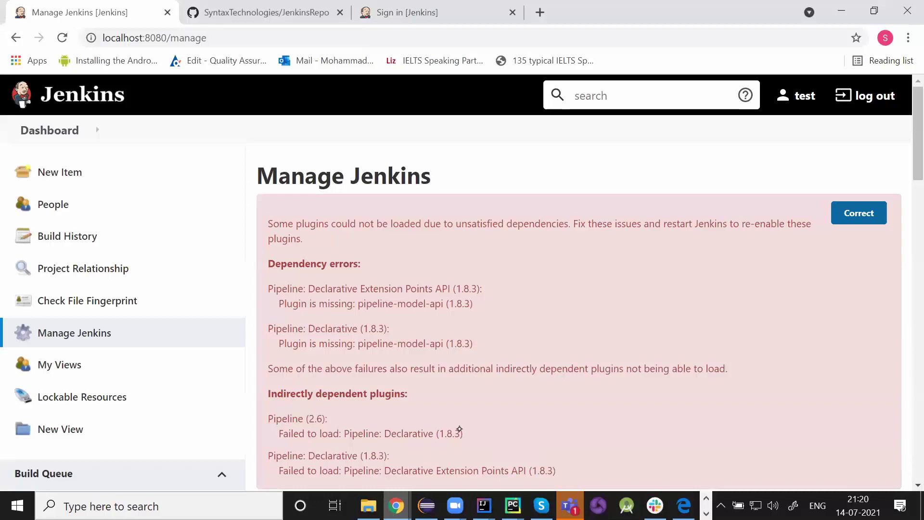
key(ctrl+Tab)
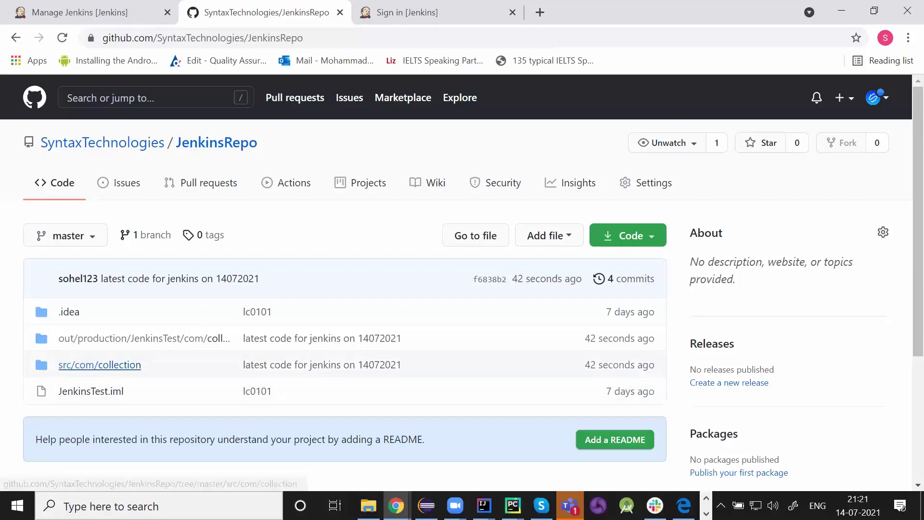
- Check the src/com/collection folder, then return to JenkinsRepo by searching '/jenkins'
click(100, 364)
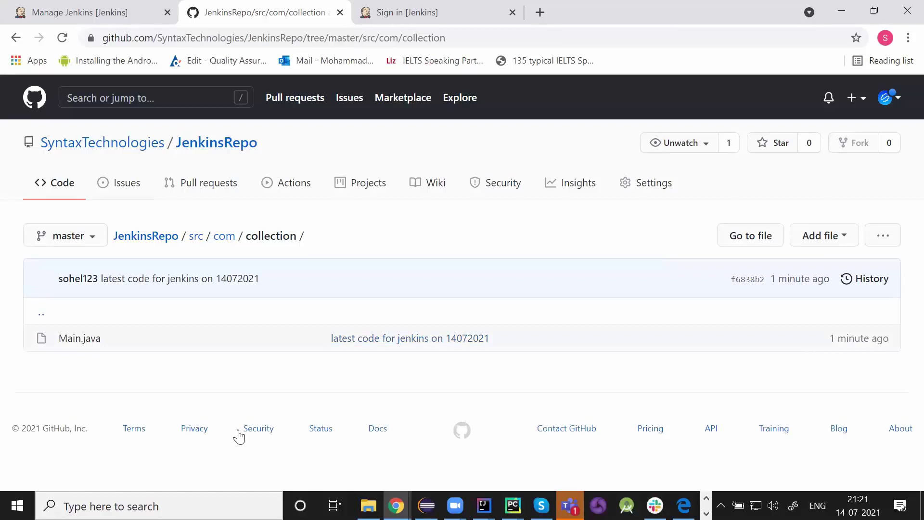
click(216, 143)
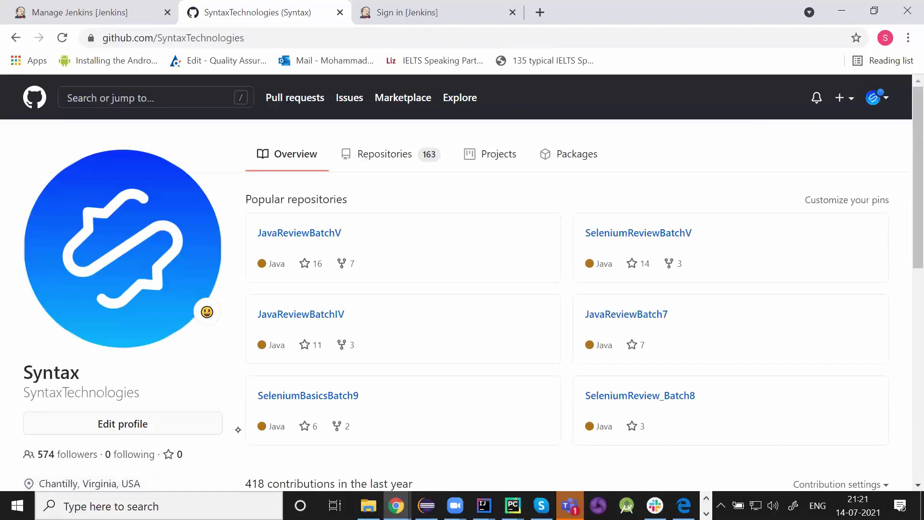
text(/)
text(jenk)
text(ins)
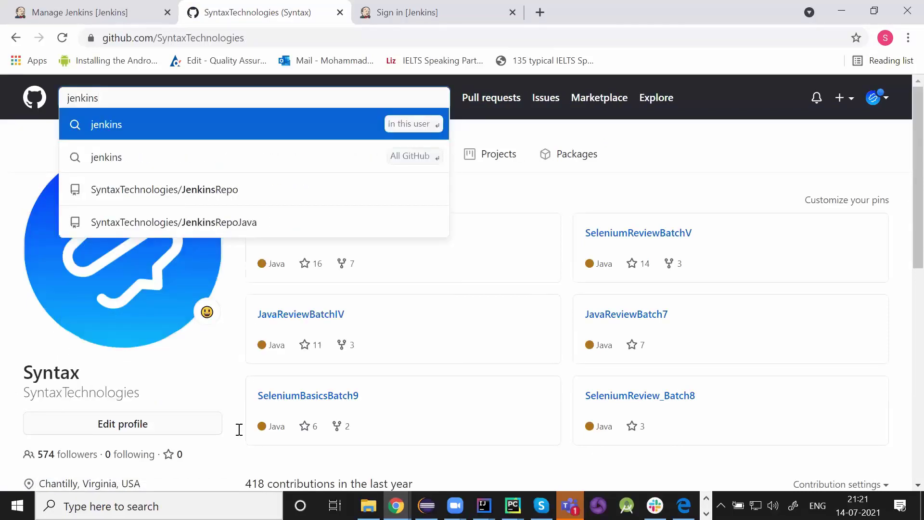
key(Down)
key(Down)
key(Return)
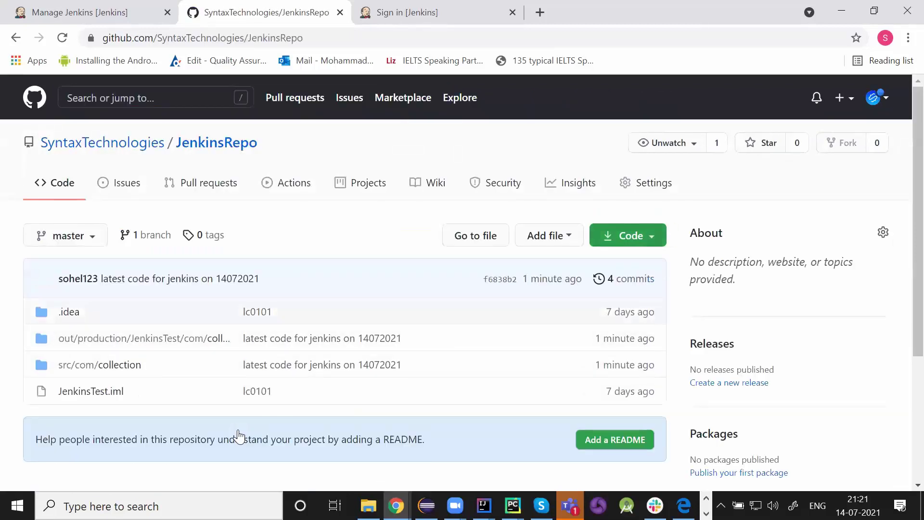
- Copy JenkinsRepo's HTTPS clone URL from the Code menu
click(628, 235)
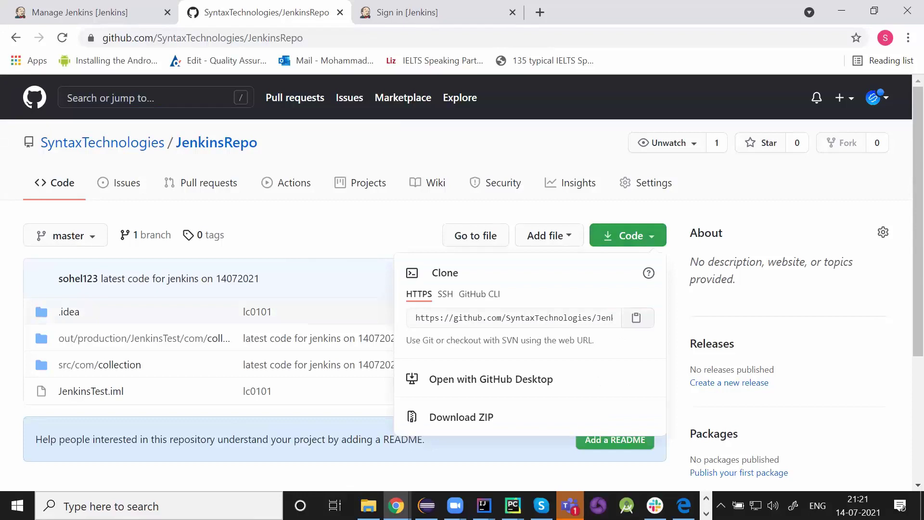
click(637, 318)
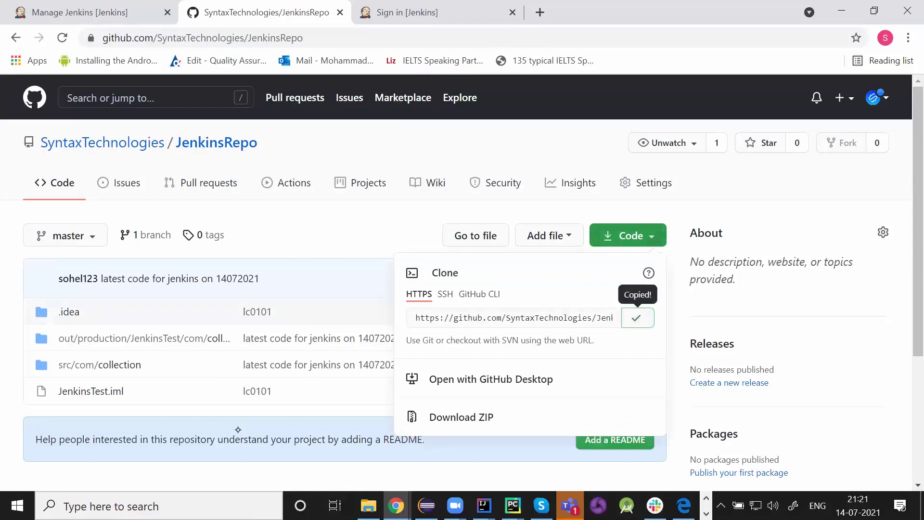
click(238, 429)
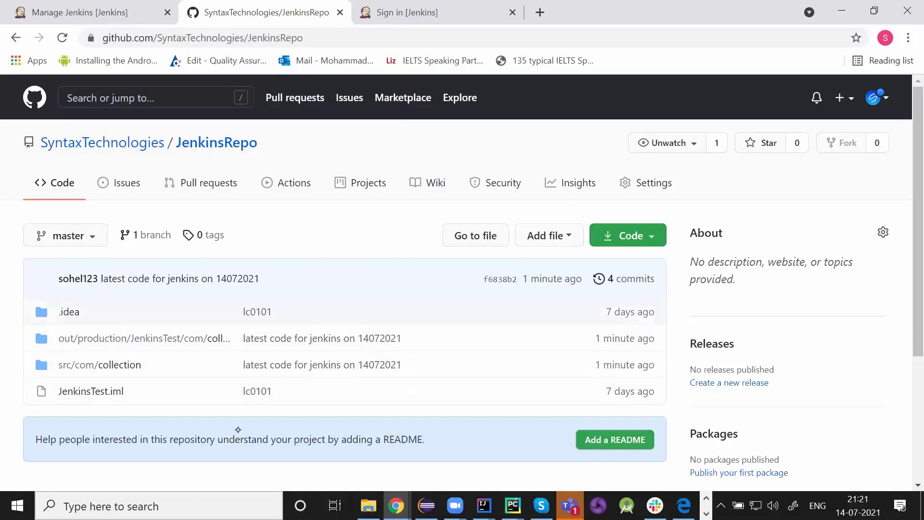
- Back in Jenkins, create a new Freestyle project item named TestJenkins
key(ctrl+shift+Tab)
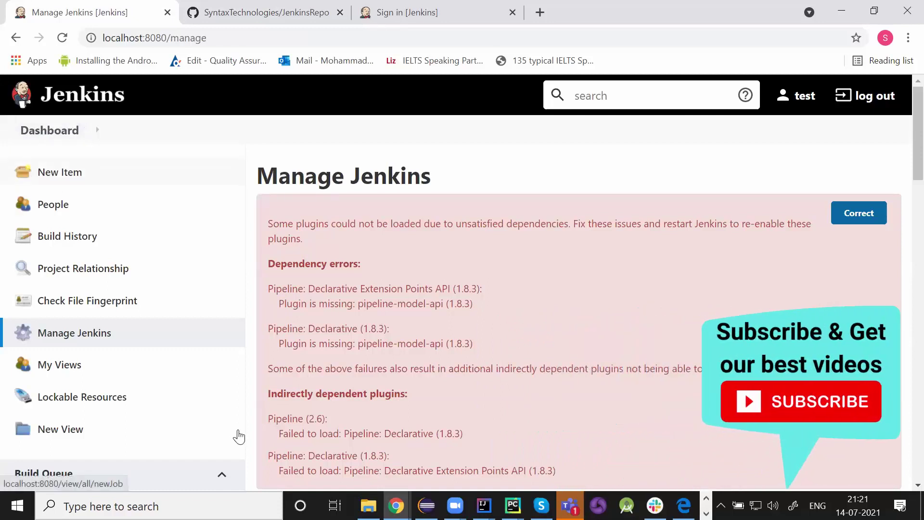
key(Return)
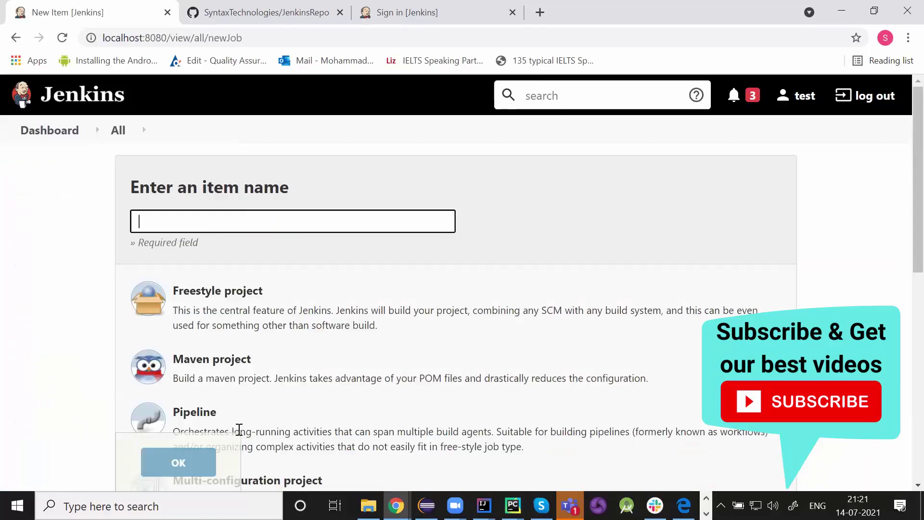
text(Test)
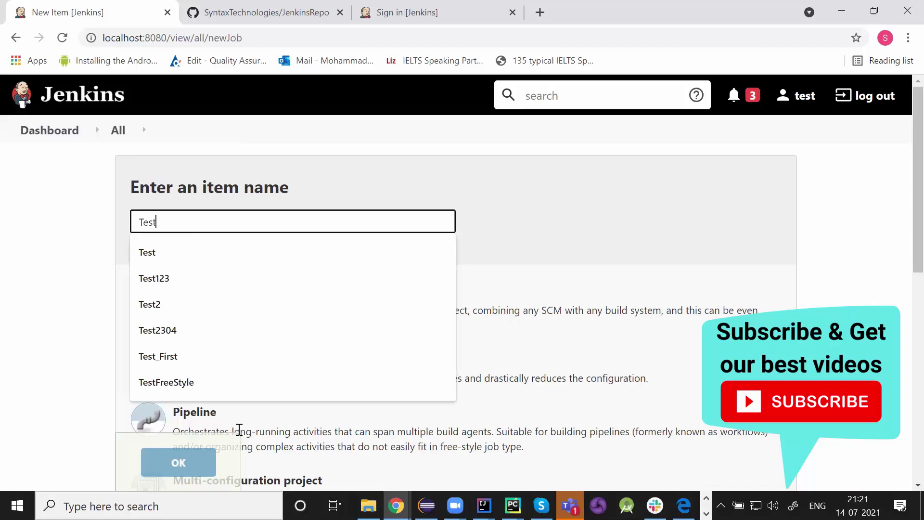
key(Up)
key(Up)
key(Up)
key(Up)
key(Up)
key(Up)
key(Up)
key(Down)
key(Return)
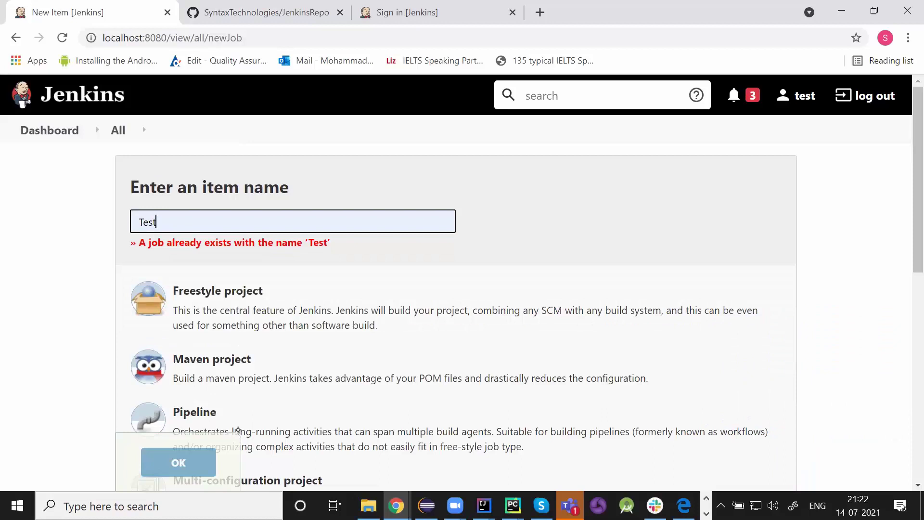
text(Jenkins)
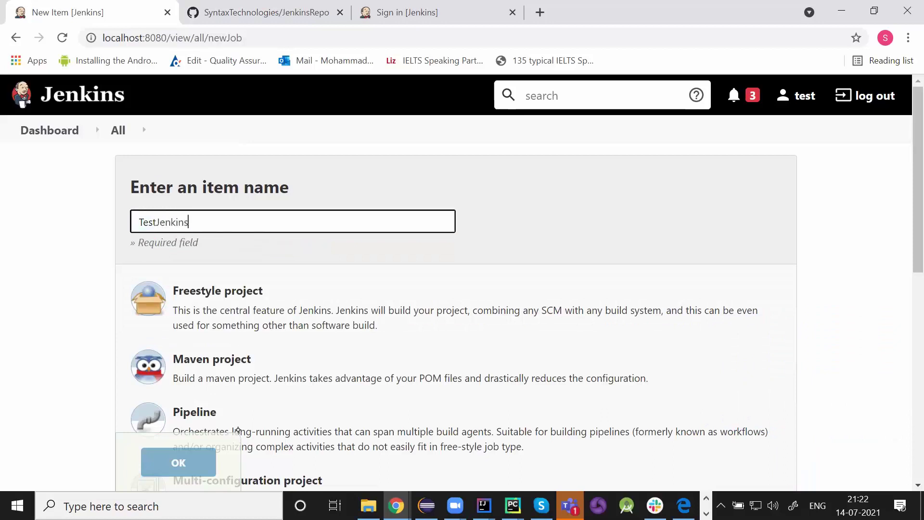
click(239, 310)
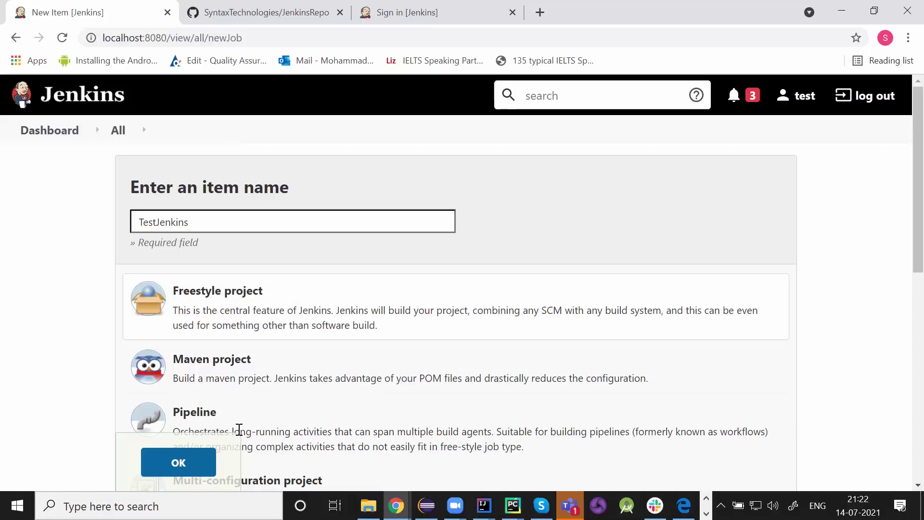
scroll(239, 430, down, 3)
scroll(239, 437, down, 2)
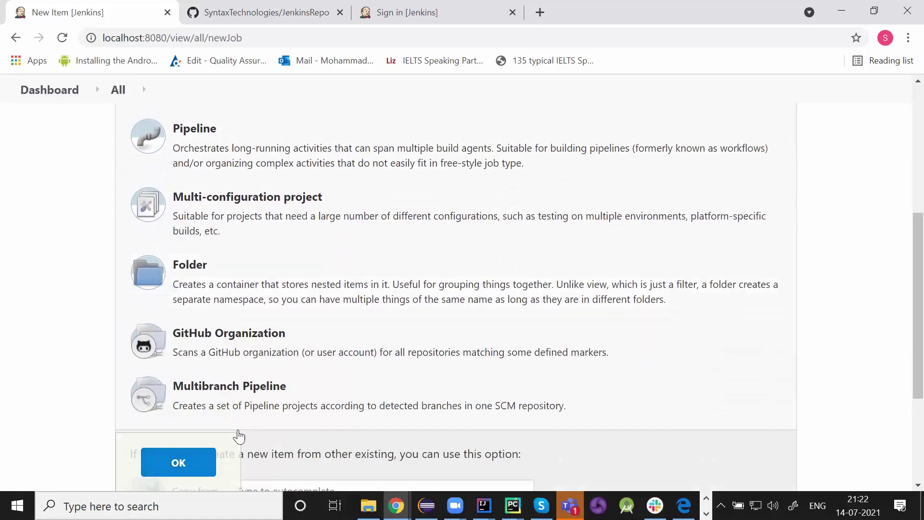
scroll(239, 436, up, 4)
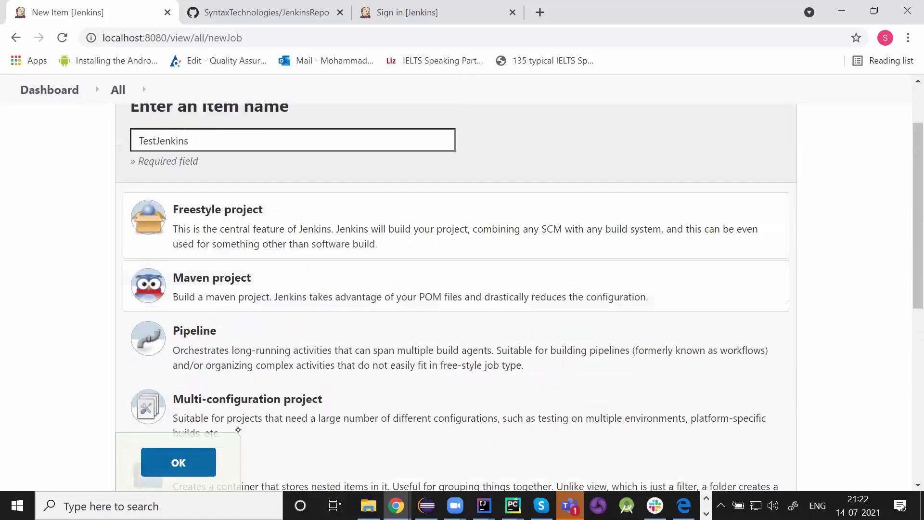
scroll(239, 430, up, 1)
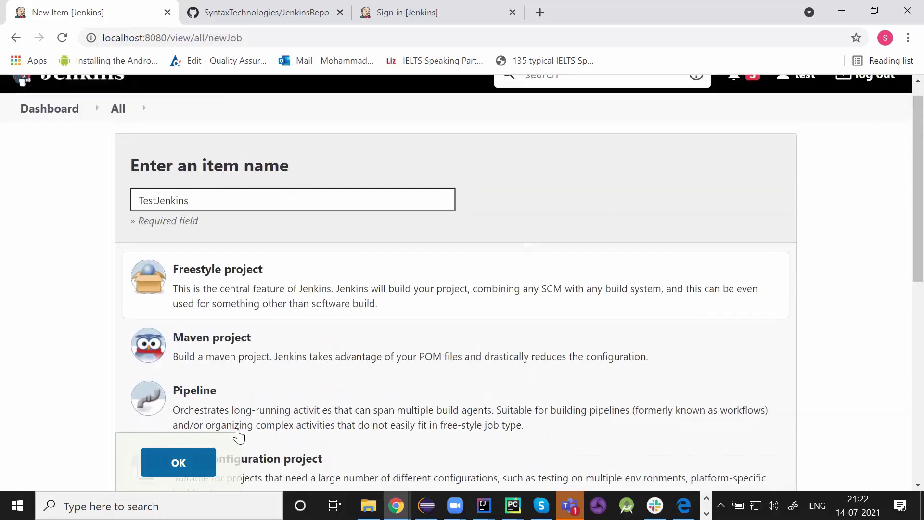
key(Return)
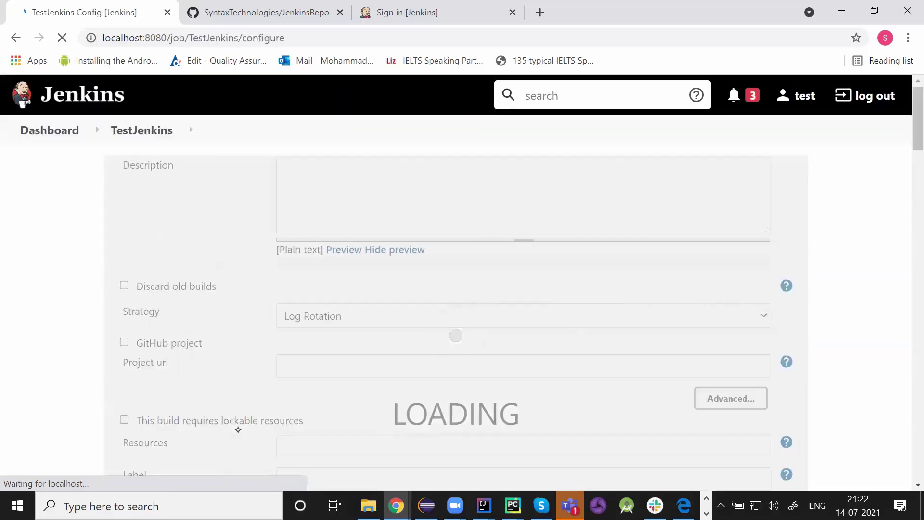
- Go from the configure page to the Project TestJenkins status page
click(141, 131)
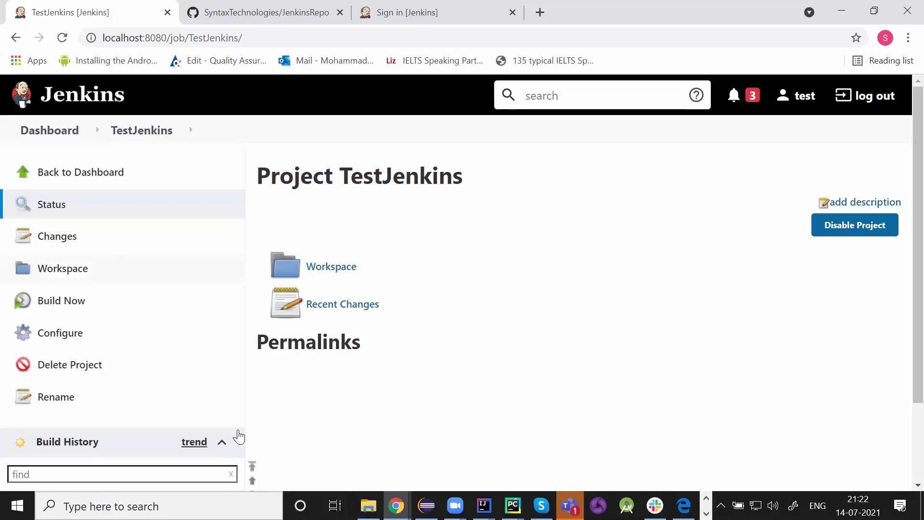
scroll(239, 430, left, 3)
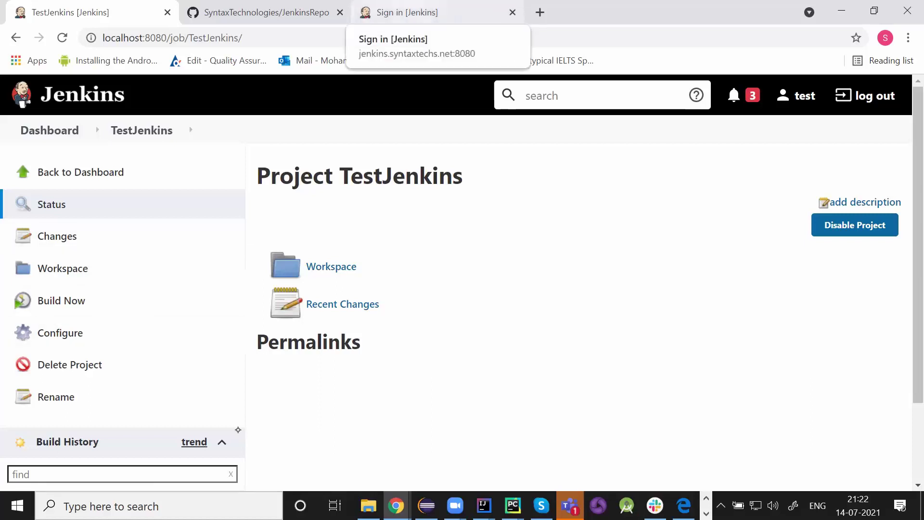
- Sign in to Jenkins with the account username and password, then dismiss Chrome's breached-password warning
click(407, 12)
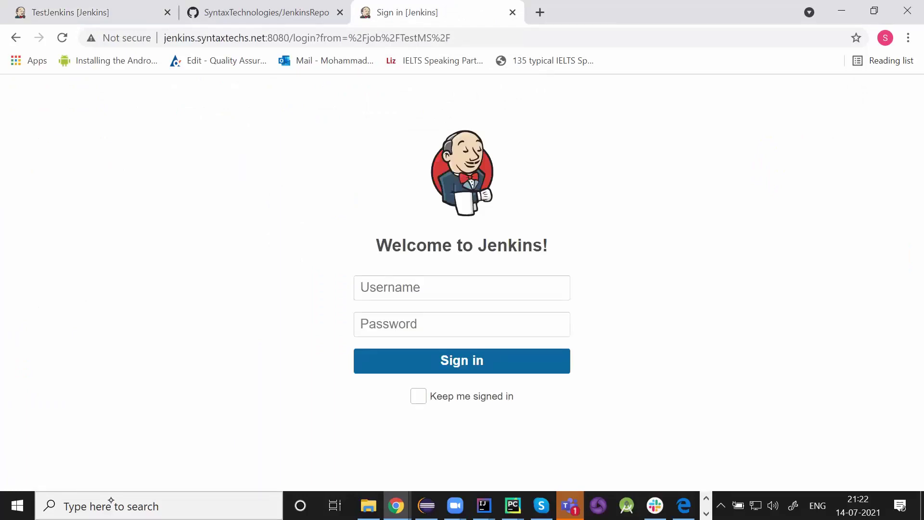
key(Tab)
text(admin)
key(Tab)
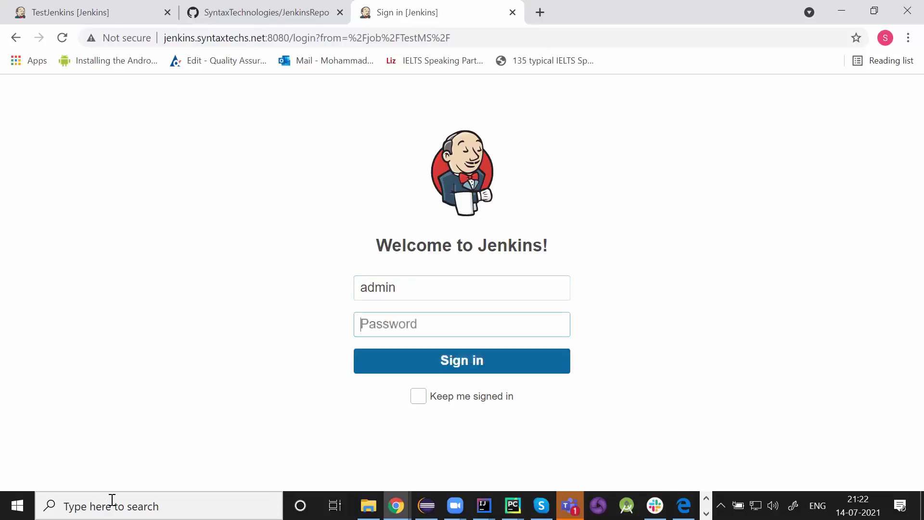
text(admin)
key(Return)
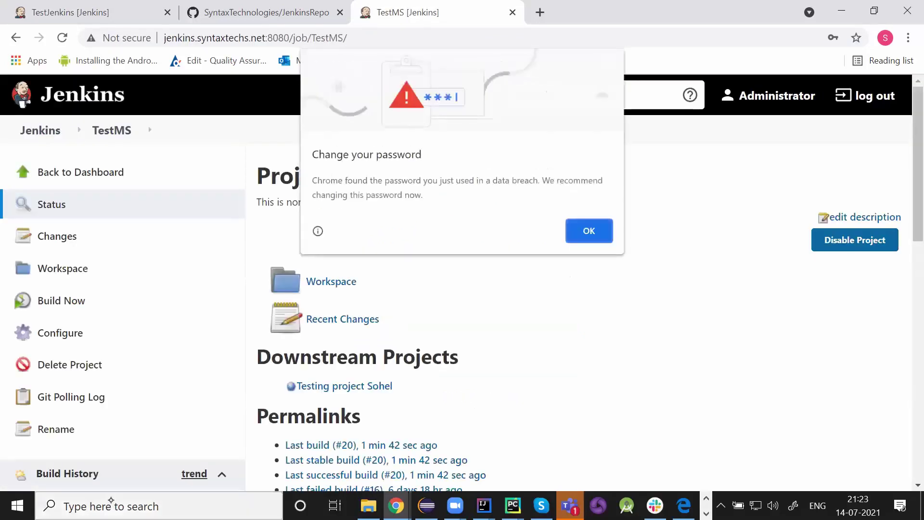
key(Return)
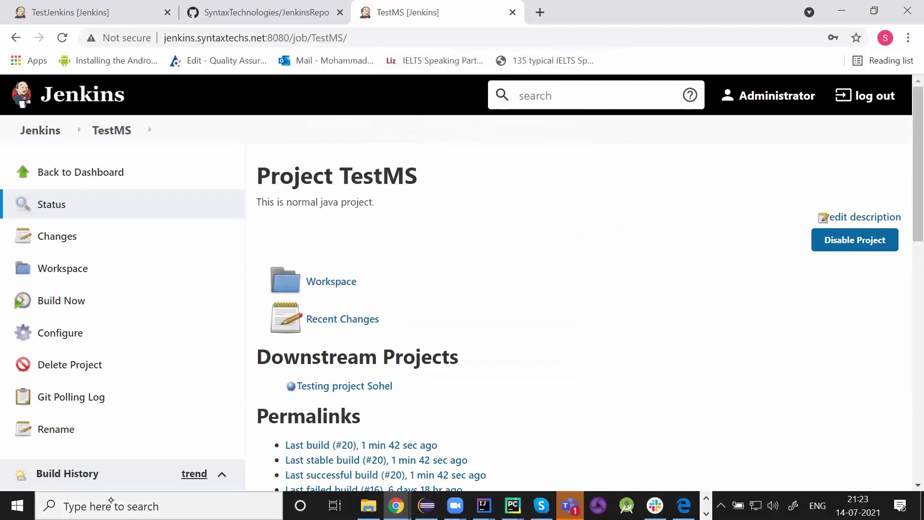
scroll(111, 500, down, 1)
- Append 'which we are using for jenkins crash course' to the TestMS description, then scroll to Source Code Management
click(60, 306)
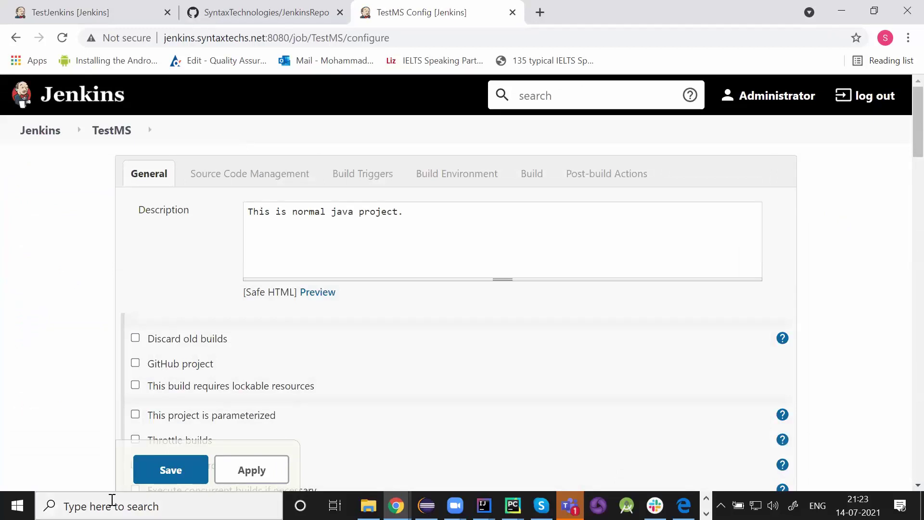
text(which we are using for jenkins crash course)
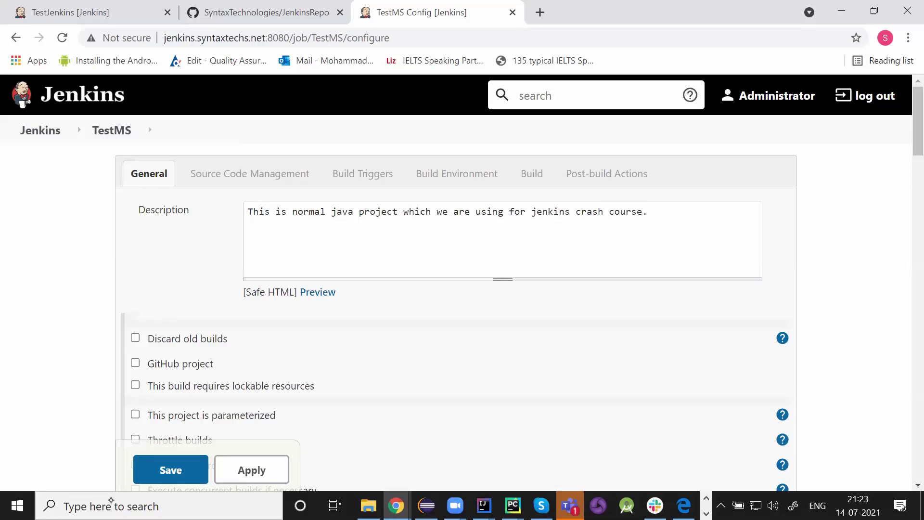
scroll(111, 501, down, 2)
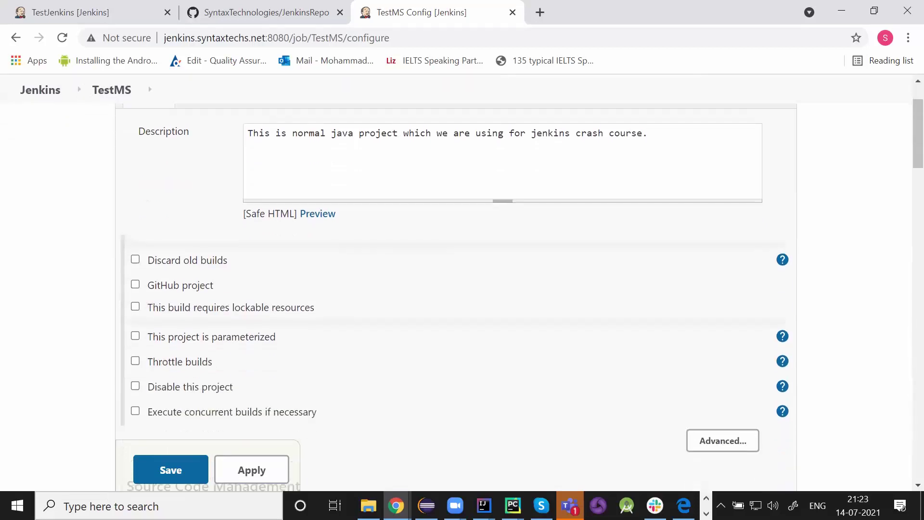
scroll(111, 500, down, 4)
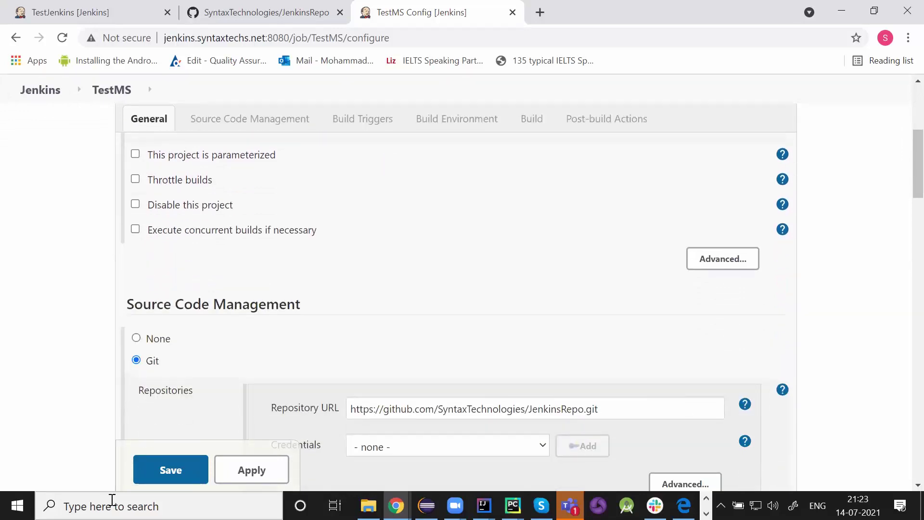
scroll(111, 501, down, 1)
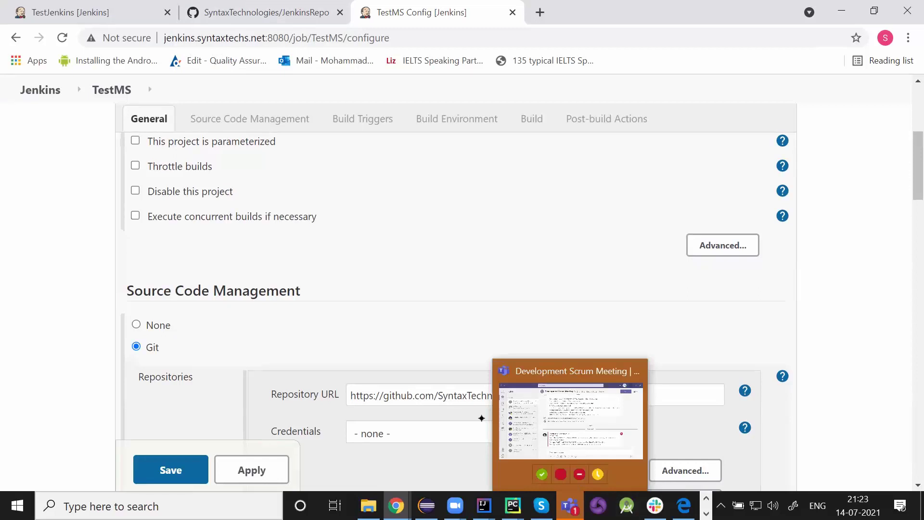
scroll(481, 418, down, 2)
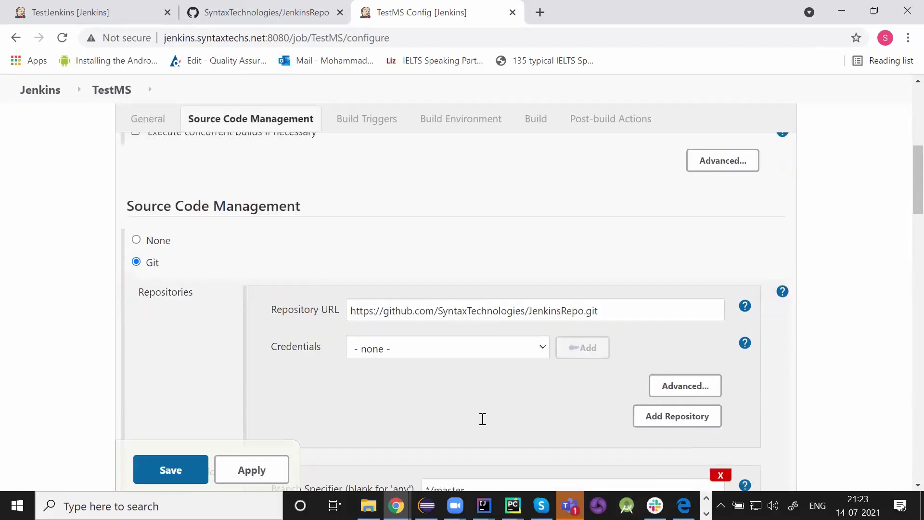
- Check the JenkinsRepo.git repository URL and */master branch, then switch to the GitHub repository
click(597, 311)
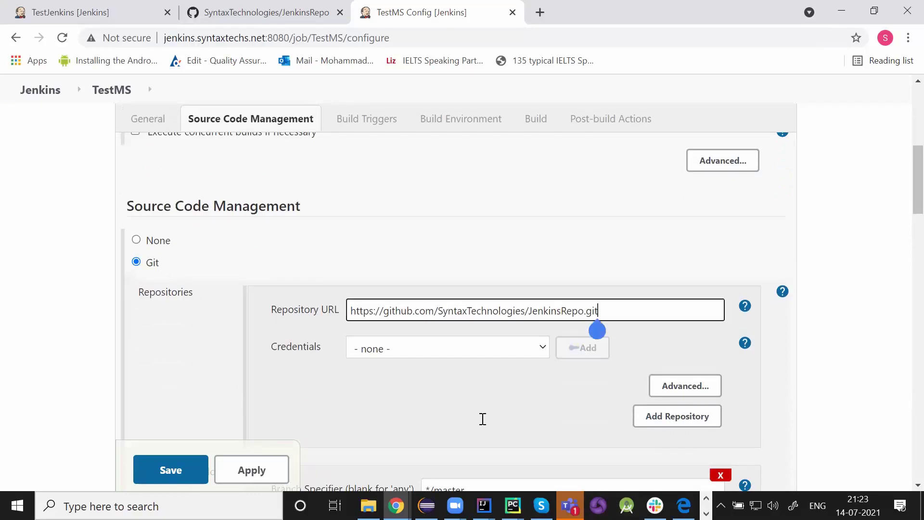
drag(598, 311, 351, 311)
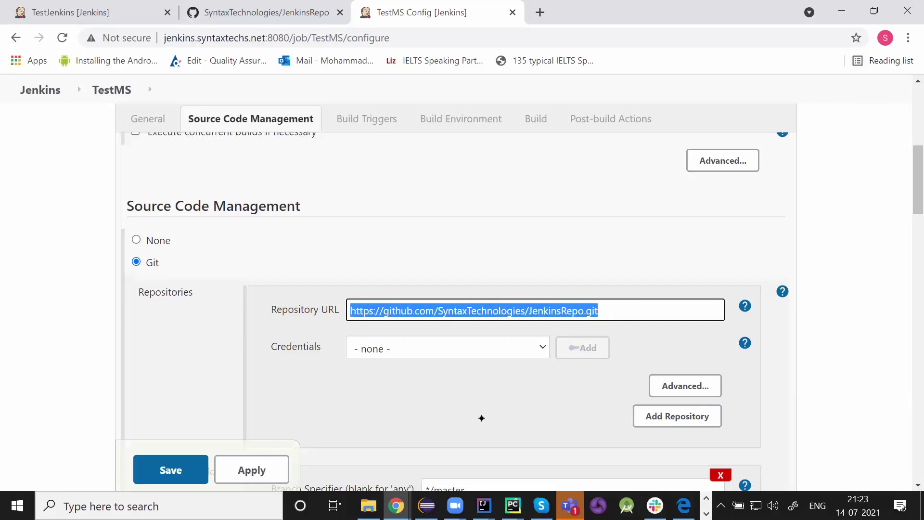
click(597, 311)
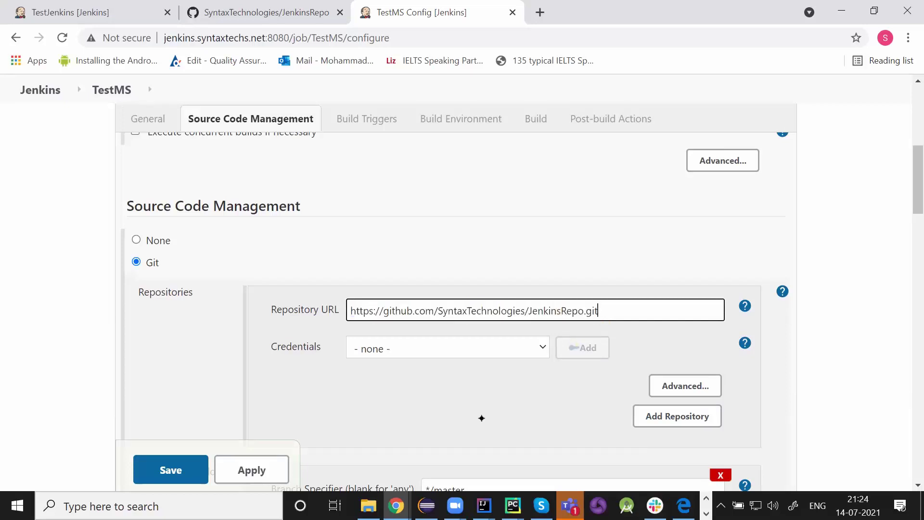
click(481, 418)
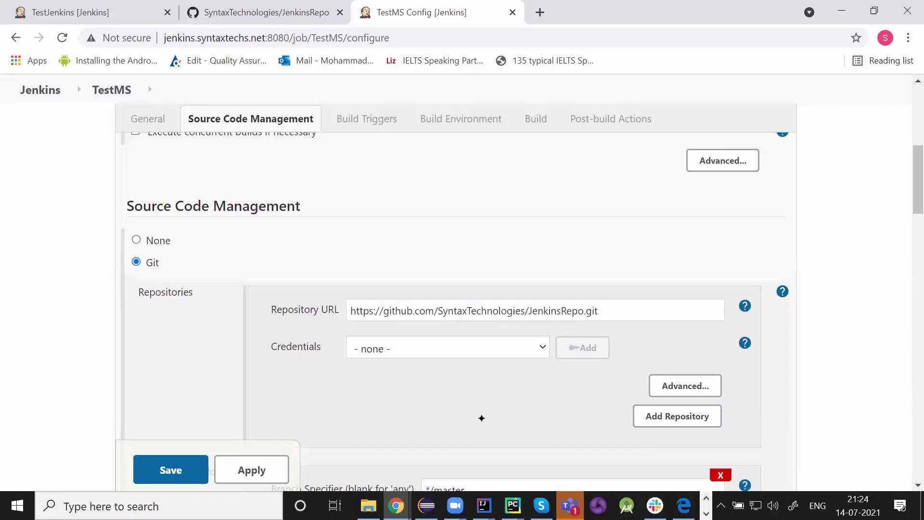
scroll(481, 418, down, 2)
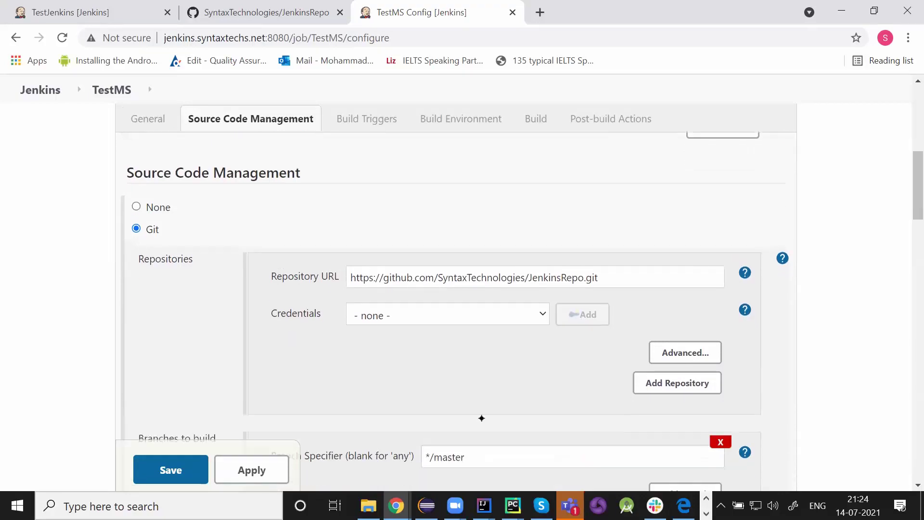
scroll(481, 418, down, 1)
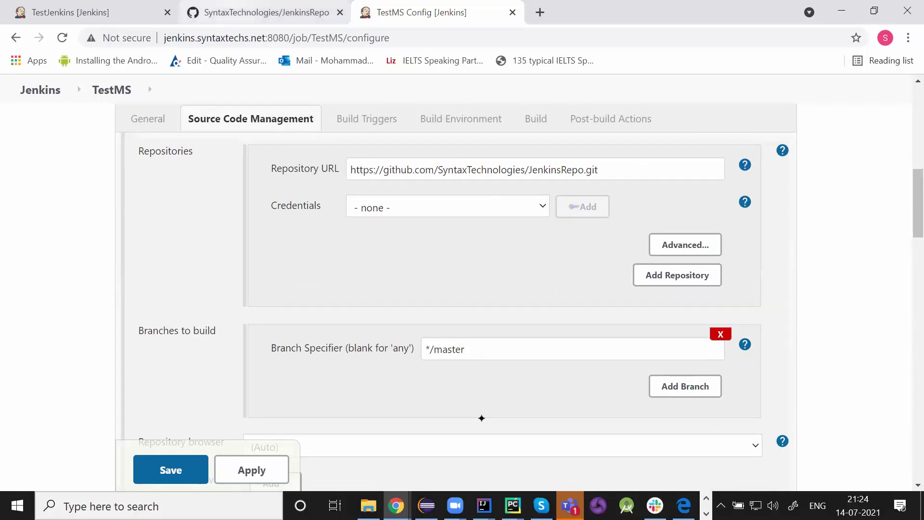
click(259, 12)
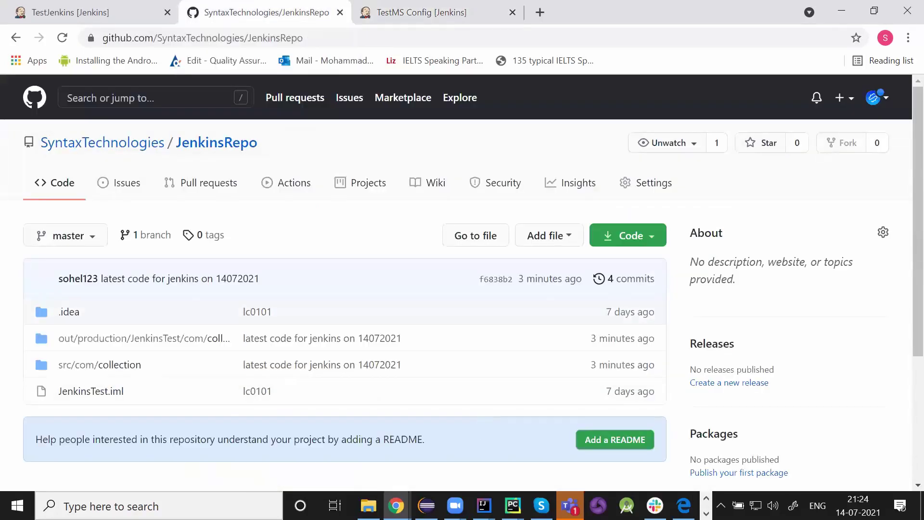
- Verify master is GitHub's only branch, then go back to the TestMS configuration in Jenkins
key(w)
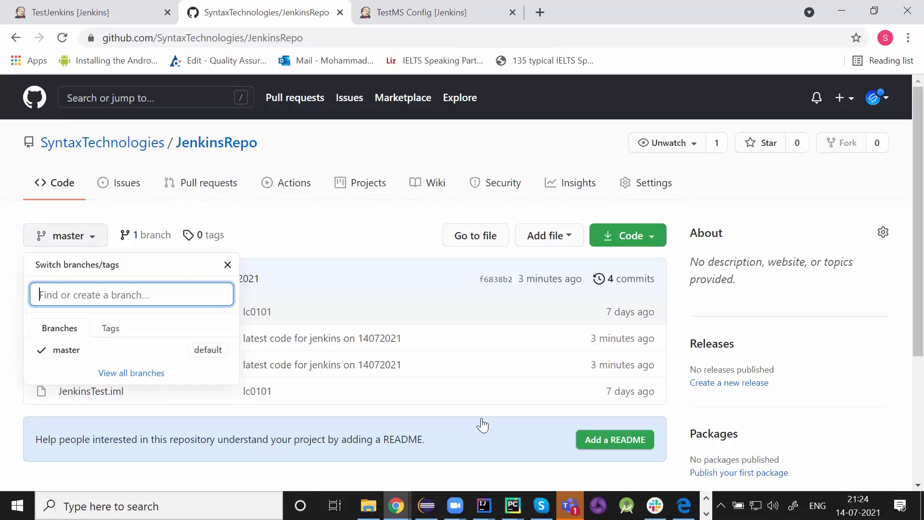
click(482, 419)
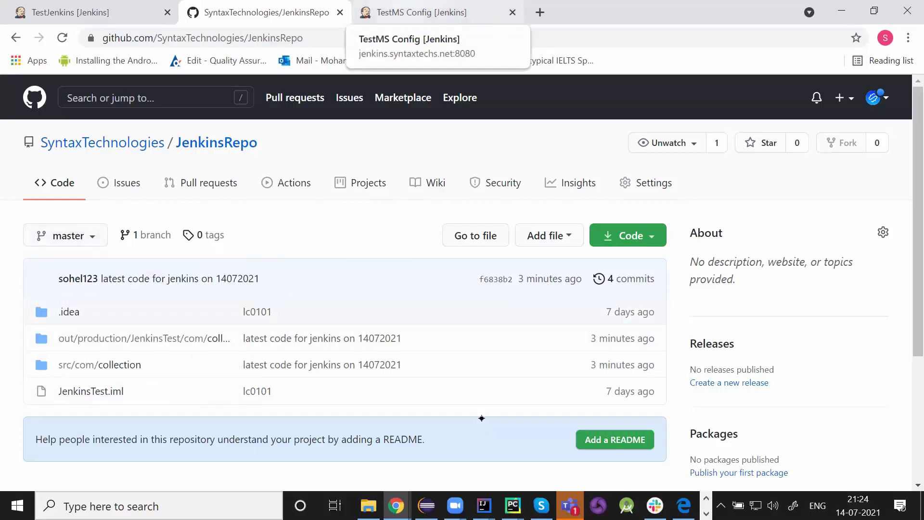
click(422, 12)
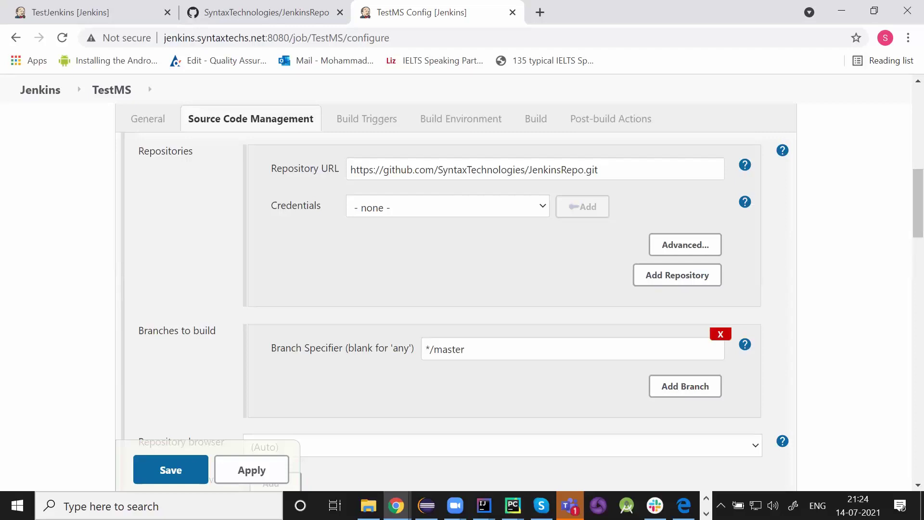
- Scroll down to Build Triggers to show Poll SCM with the * * * * * schedule
scroll(530, 308, down, 1)
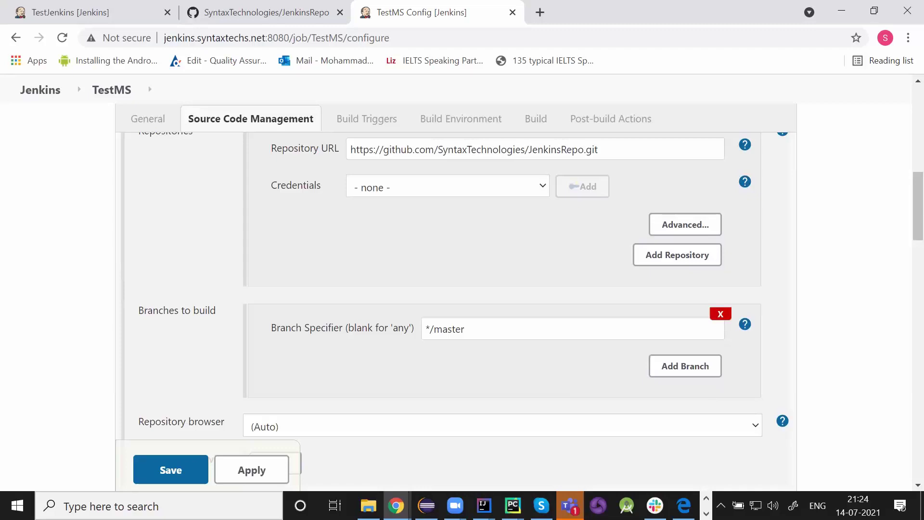
scroll(529, 303, down, 1)
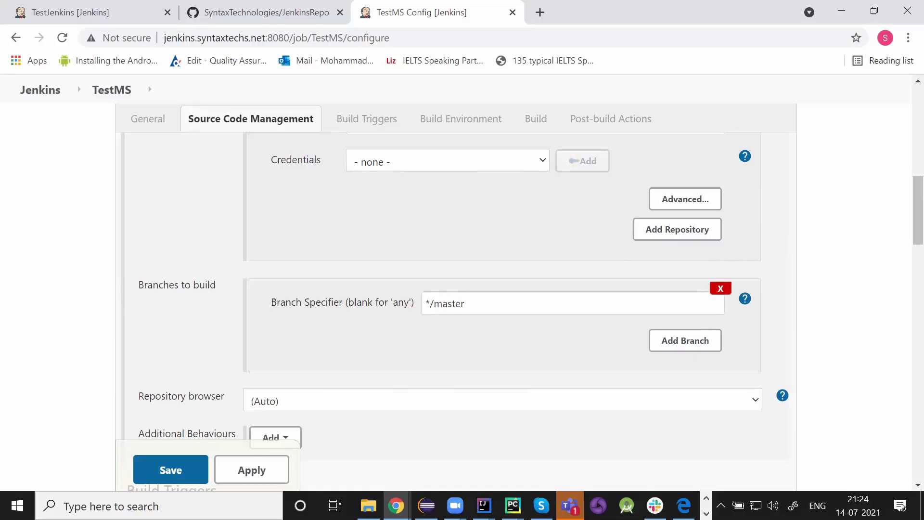
scroll(529, 304, up, 2)
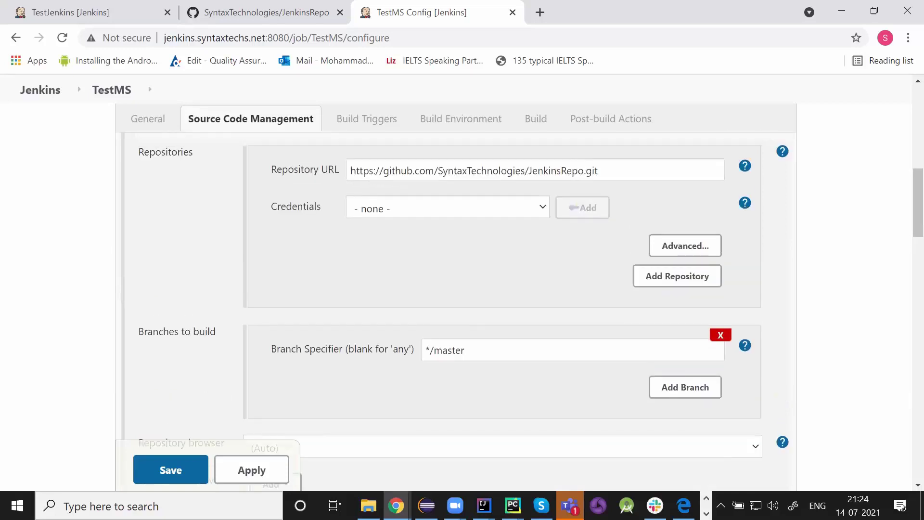
scroll(530, 289, down, 1)
scroll(523, 311, down, 2)
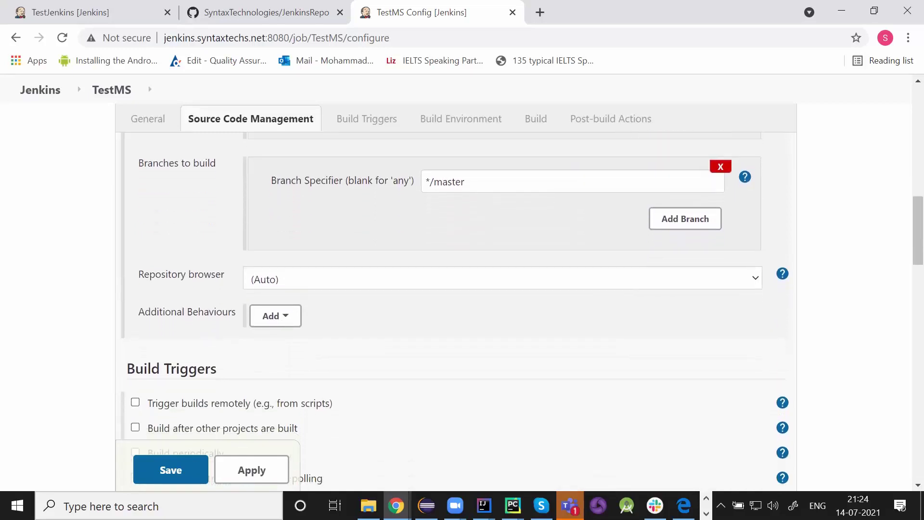
scroll(522, 313, down, 4)
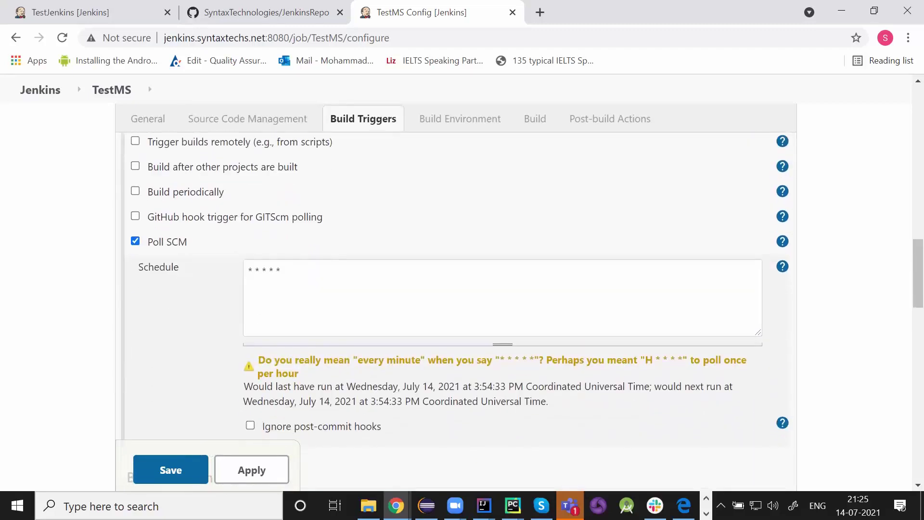
click(135, 241)
click(135, 242)
- Review the javac/java commands in Execute shell, then bring up IntelliJ's JenkinsTest Main.java window
scroll(853, 490, up, 4)
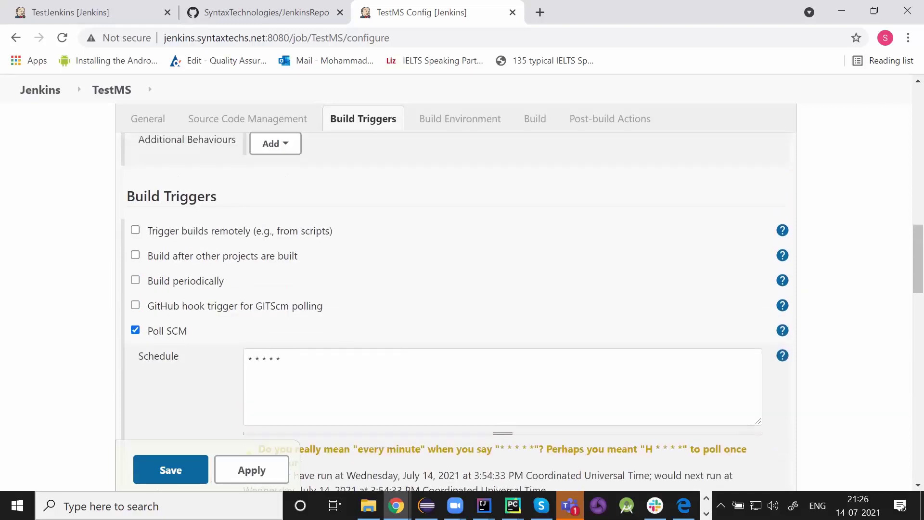
scroll(853, 490, up, 5)
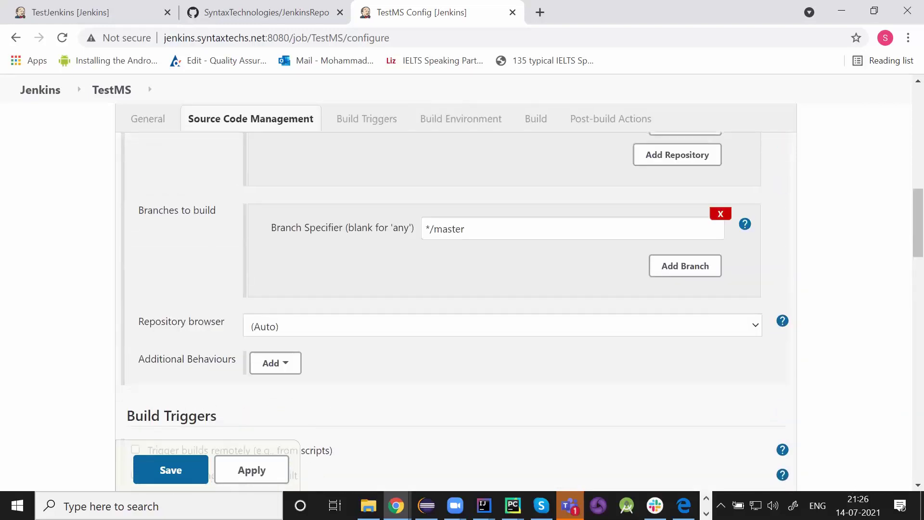
scroll(853, 491, up, 2)
scroll(853, 491, down, 1)
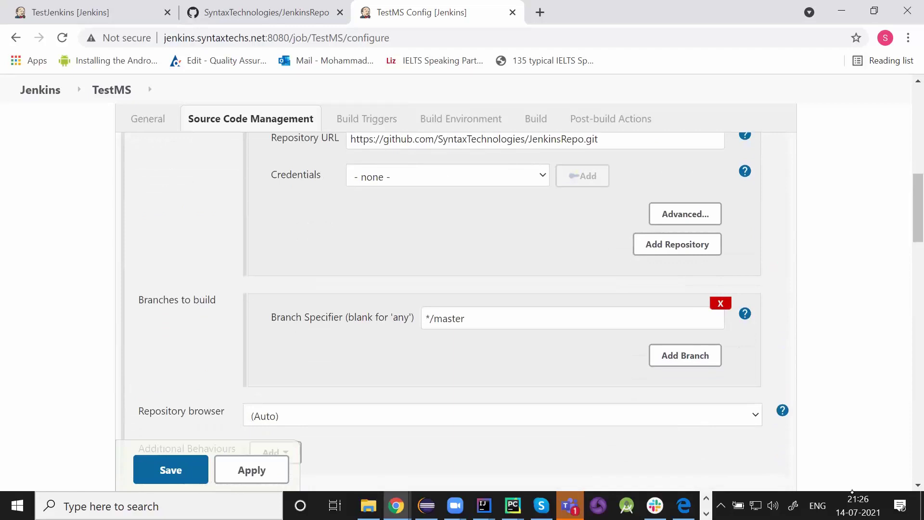
scroll(853, 492, down, 9)
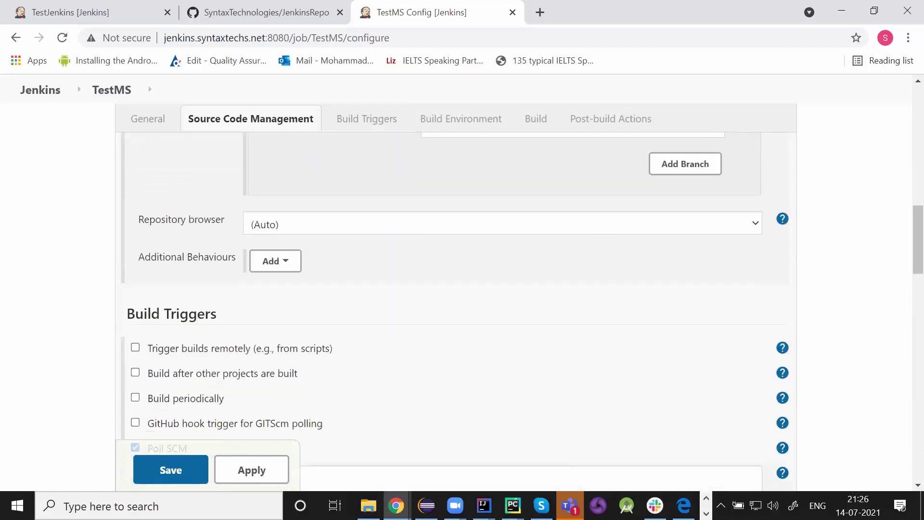
scroll(853, 491, down, 4)
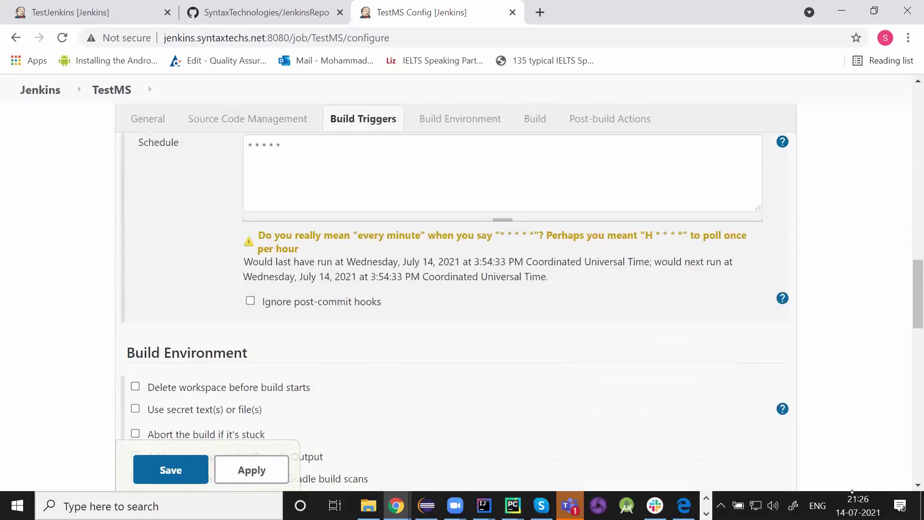
scroll(852, 491, down, 4)
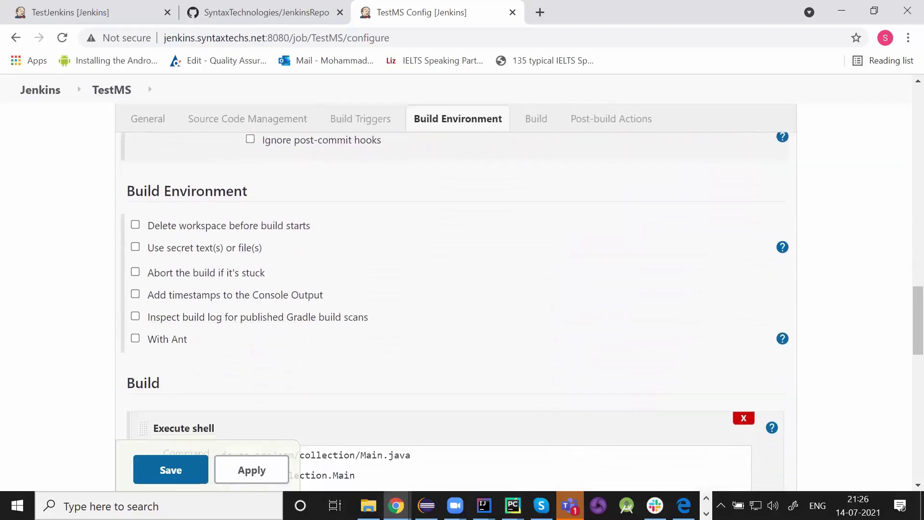
scroll(853, 491, down, 2)
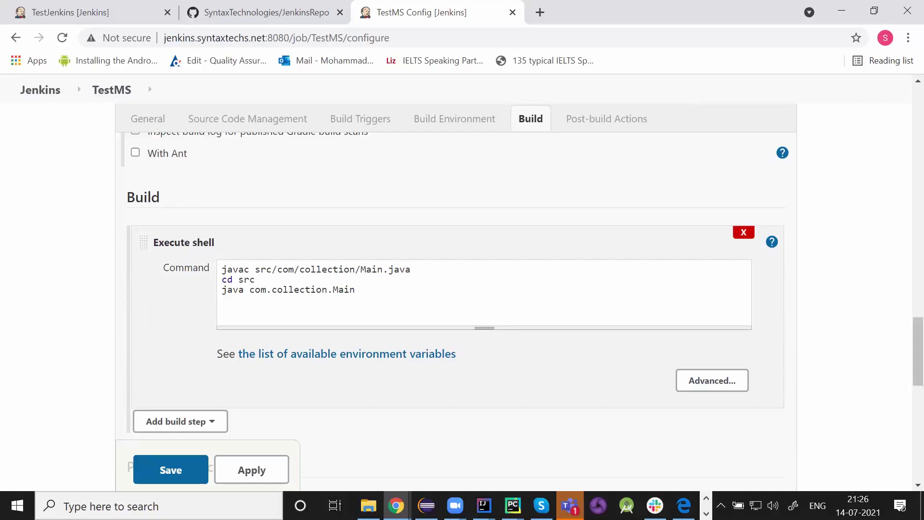
click(483, 505)
click(627, 443)
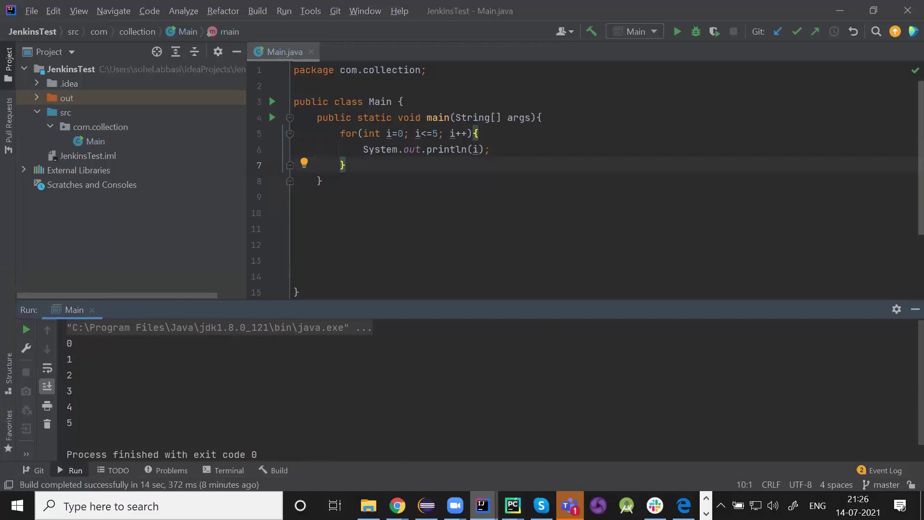
- Switch from IntelliJ IDEA back to the TestMS Config page in Chrome
mouse_move(397, 506)
click(486, 432)
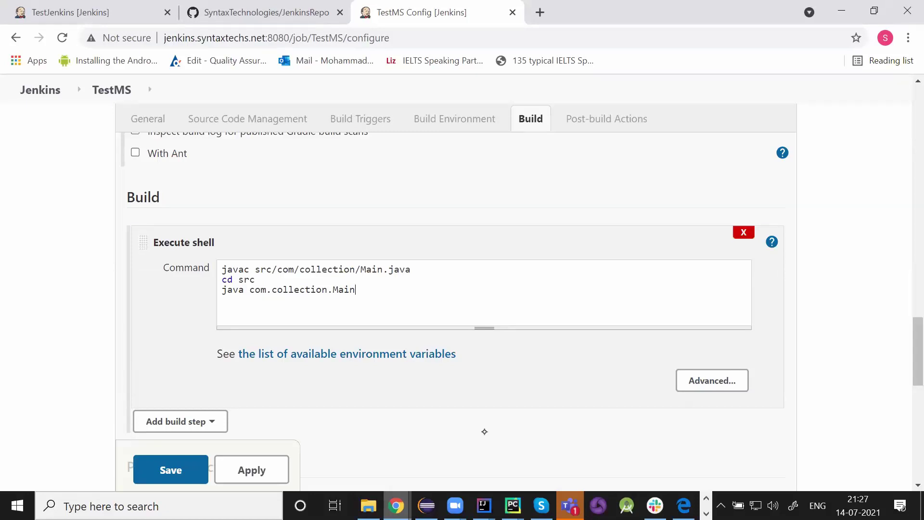
- Scroll through the TestMS settings from General down to the stable-build trigger and e-mail post-build actions
scroll(484, 431, up, 3)
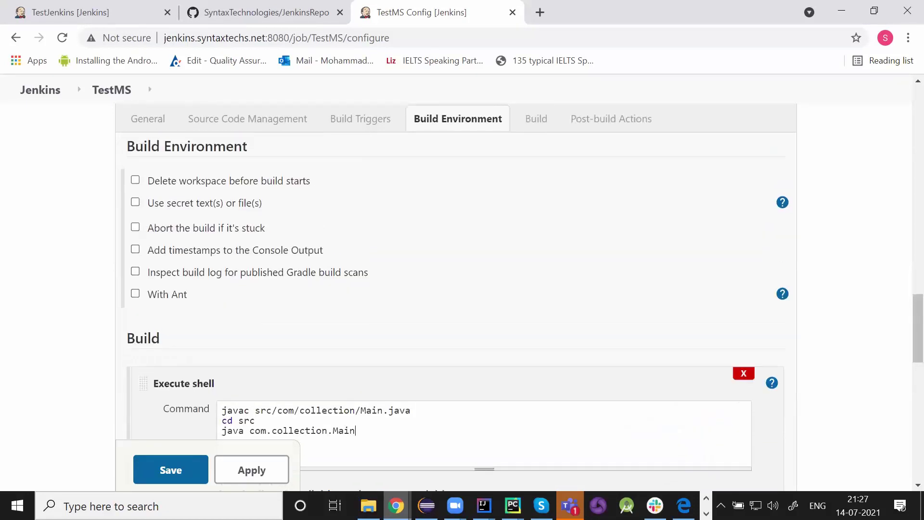
scroll(484, 431, up, 15)
scroll(485, 431, down, 1)
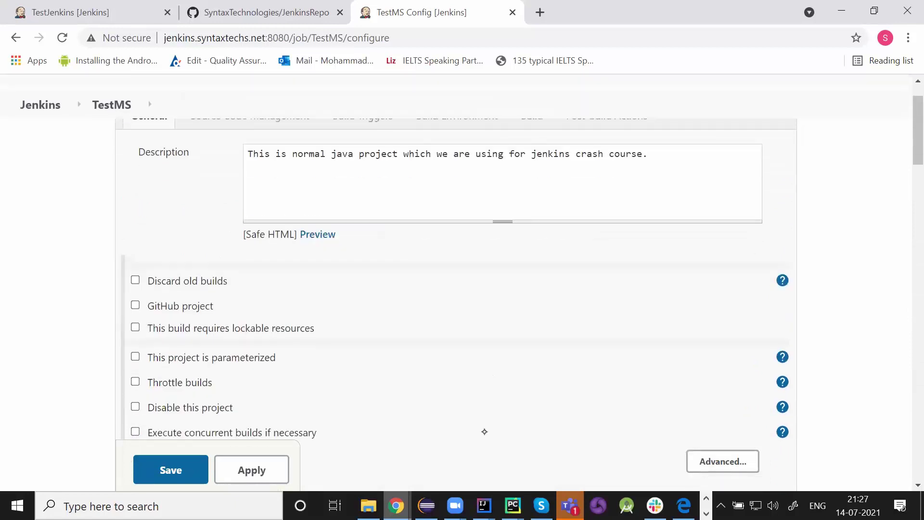
scroll(484, 431, down, 9)
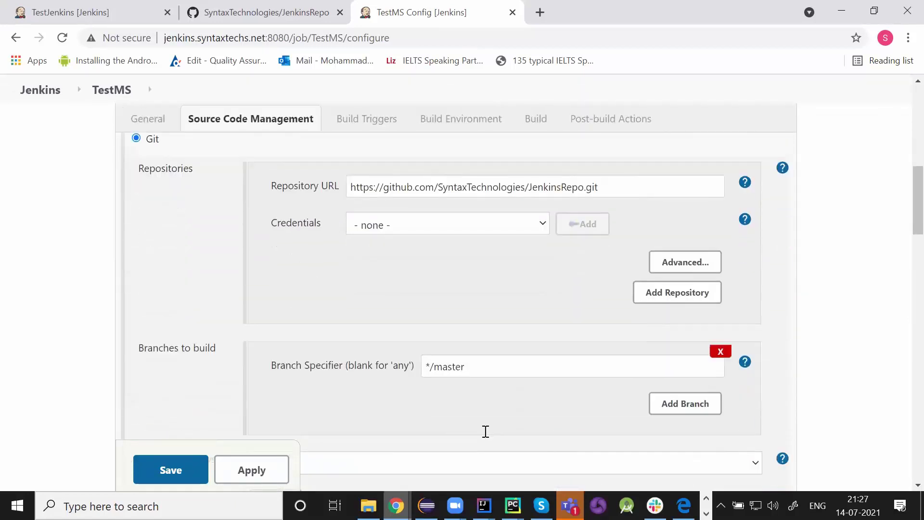
scroll(485, 431, down, 2)
scroll(484, 431, down, 7)
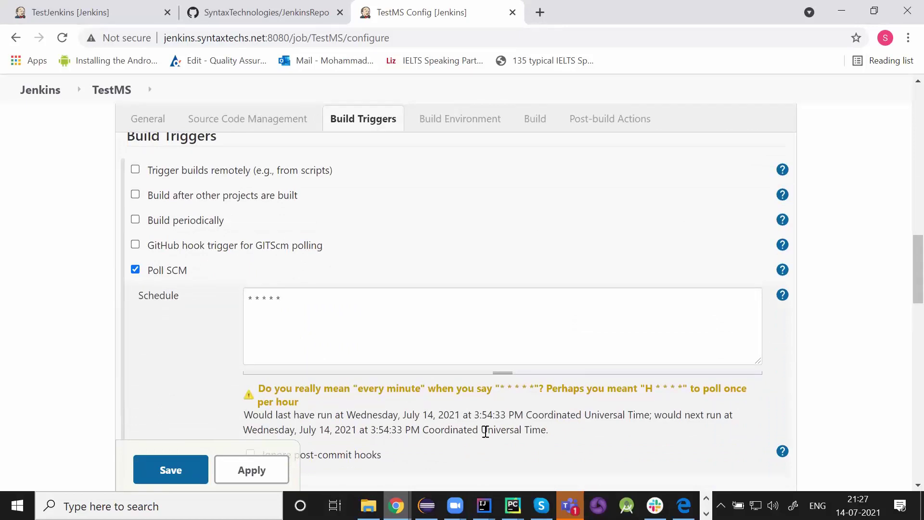
scroll(485, 431, down, 8)
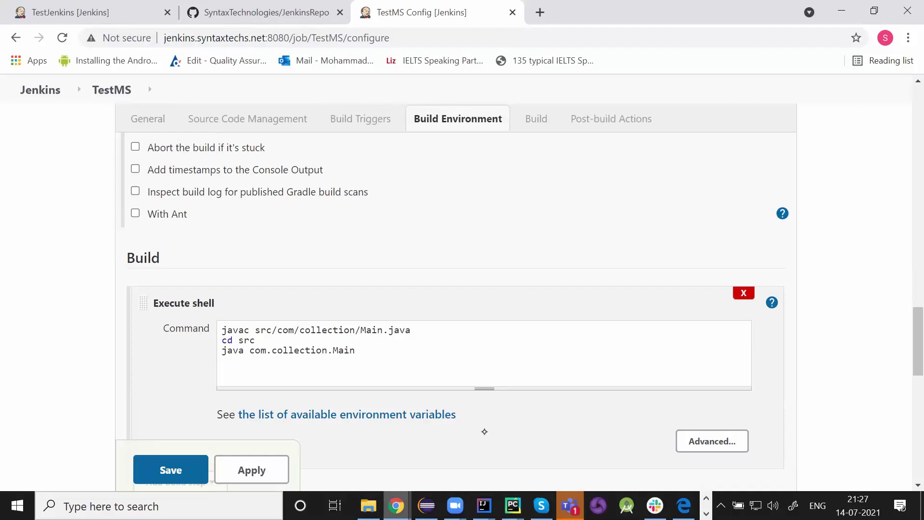
scroll(484, 431, down, 3)
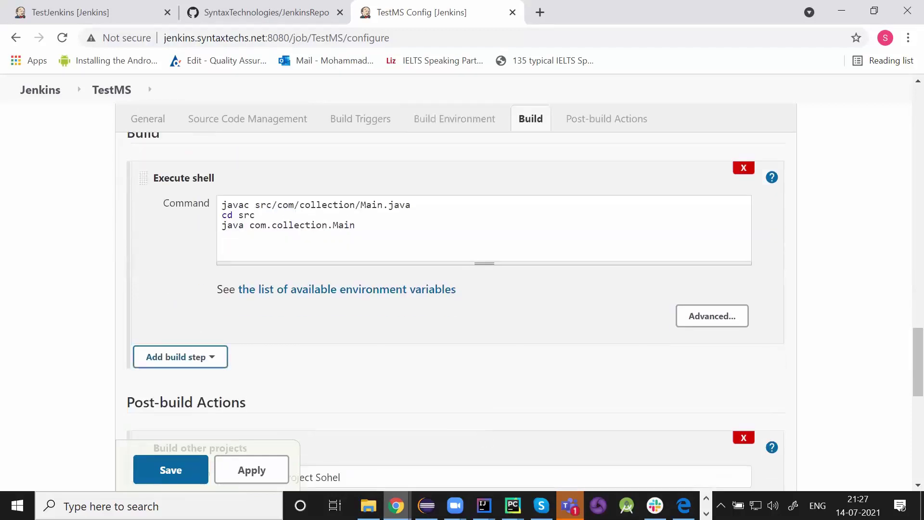
scroll(484, 431, down, 5)
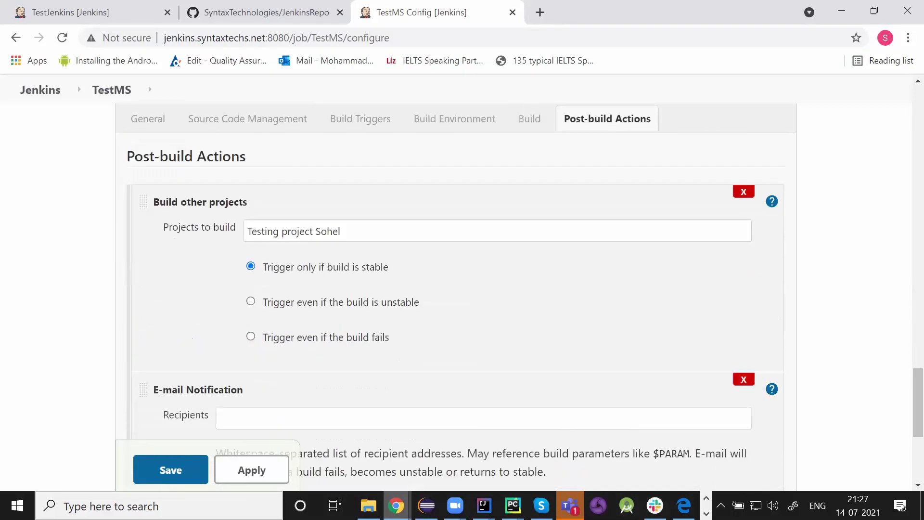
scroll(485, 439, down, 5)
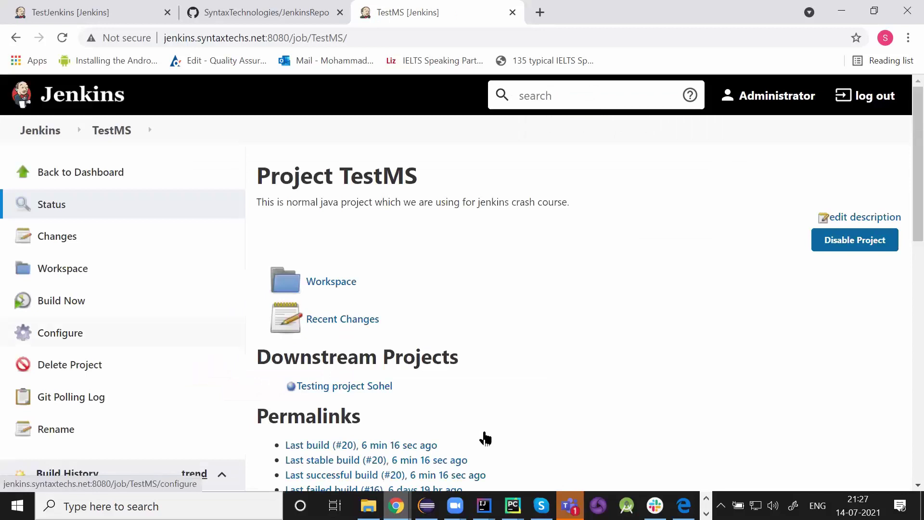
- Start a TestMS build and open the console output of build #21
scroll(485, 438, down, 2)
scroll(485, 439, down, 3)
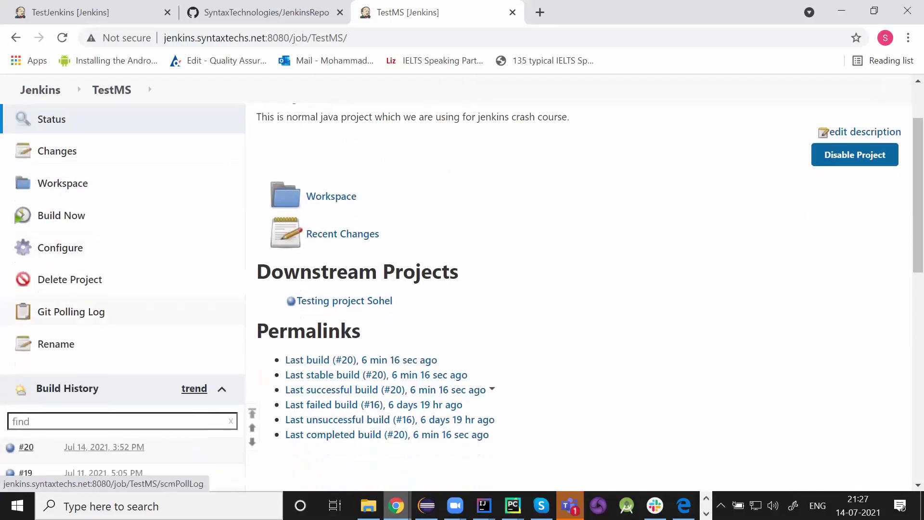
scroll(486, 438, up, 5)
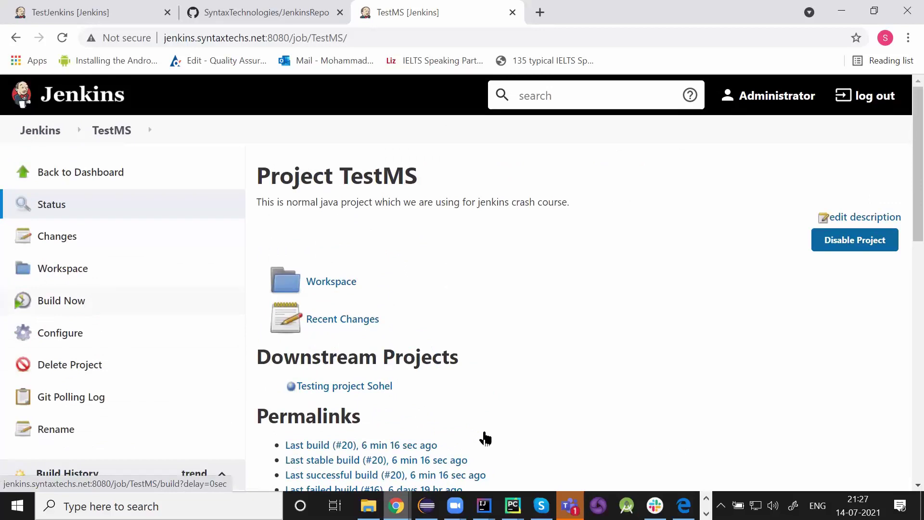
key(Return)
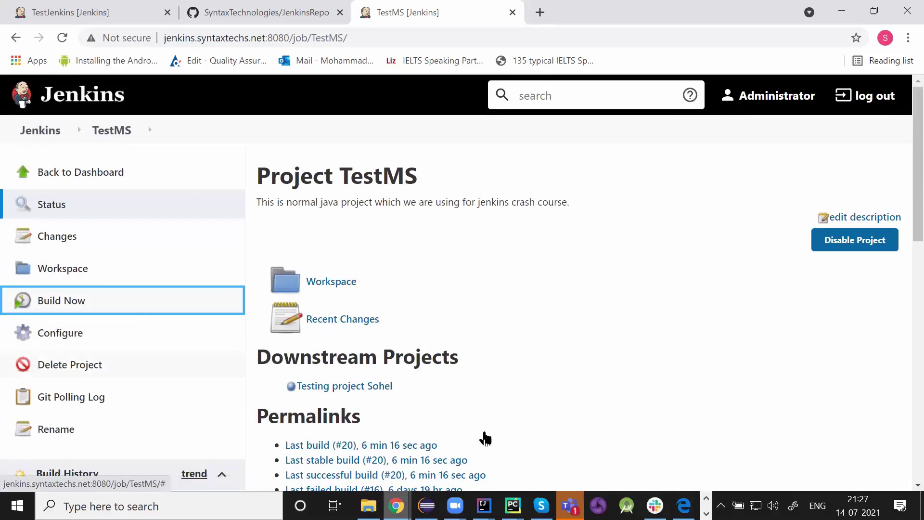
scroll(486, 438, down, 4)
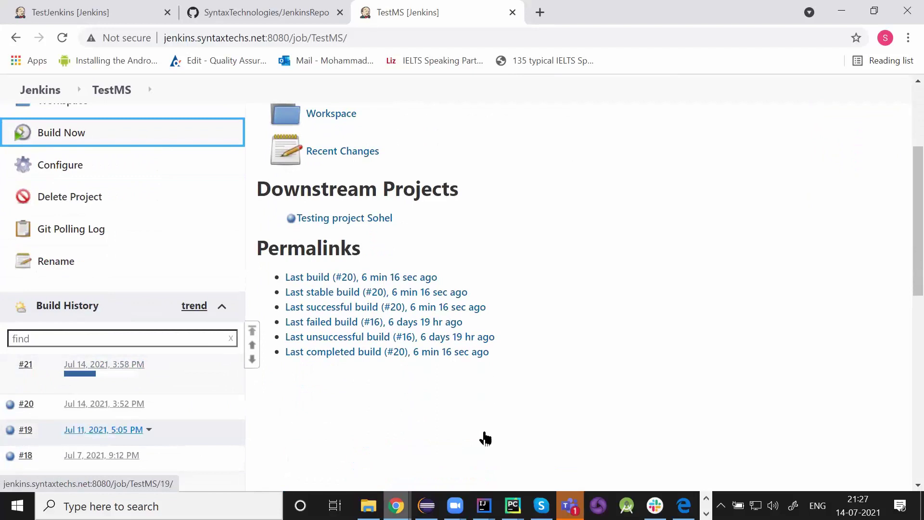
key(Return)
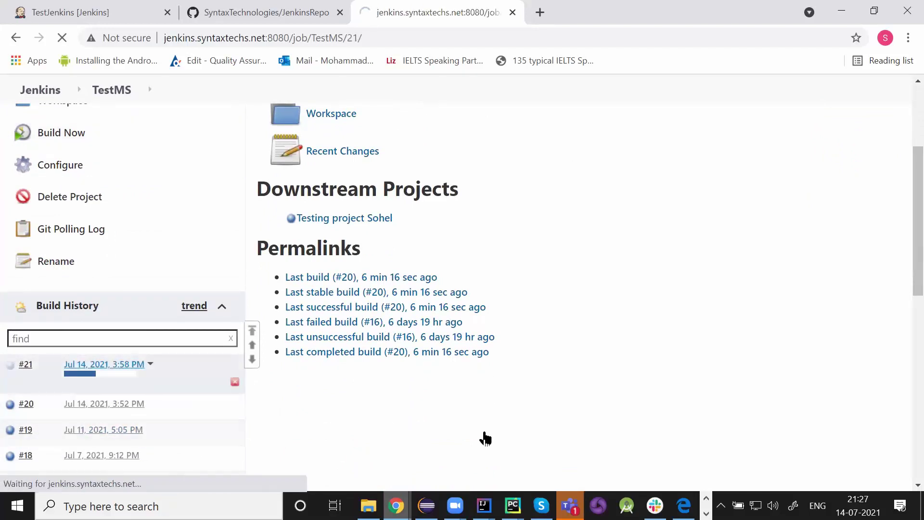
click(74, 268)
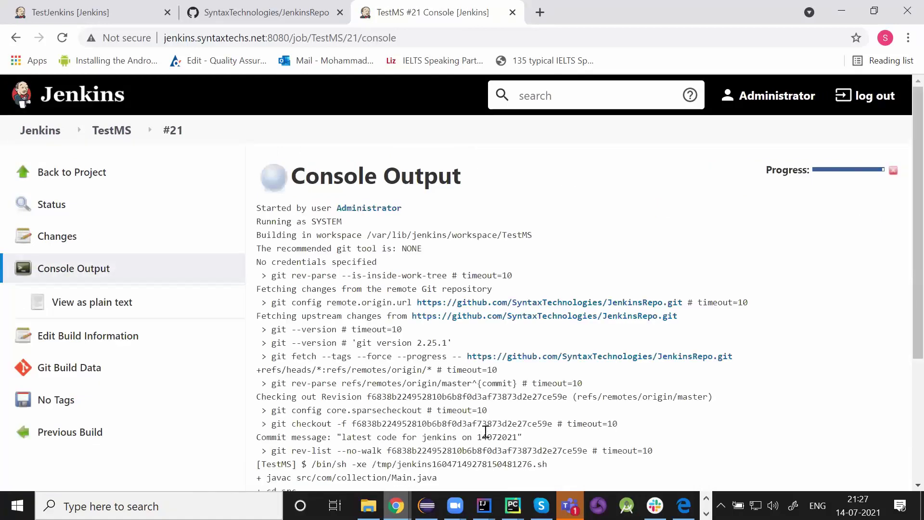
- Confirm the console prints 0 to 5 and Finished: SUCCESS, then bring IntelliJ's Main.java forward
scroll(485, 431, down, 2)
scroll(486, 431, down, 2)
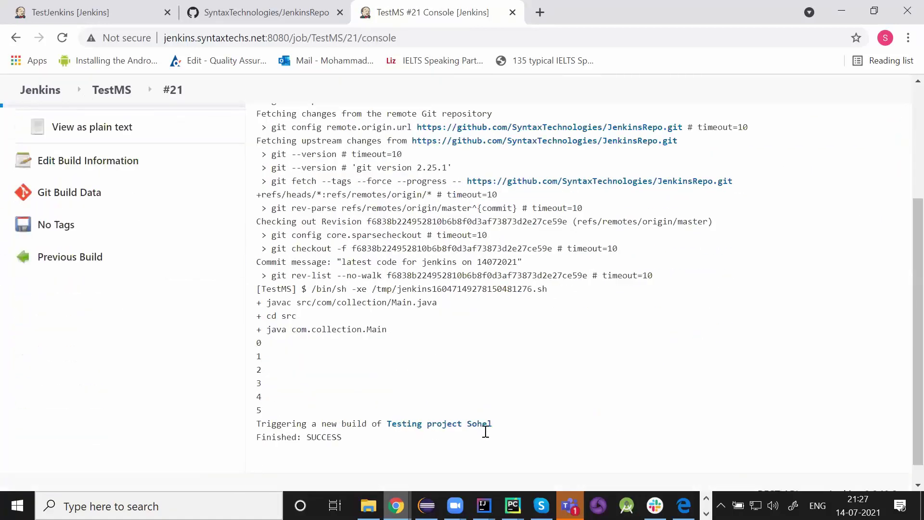
scroll(486, 432, down, 1)
scroll(485, 432, up, 1)
scroll(485, 431, down, 1)
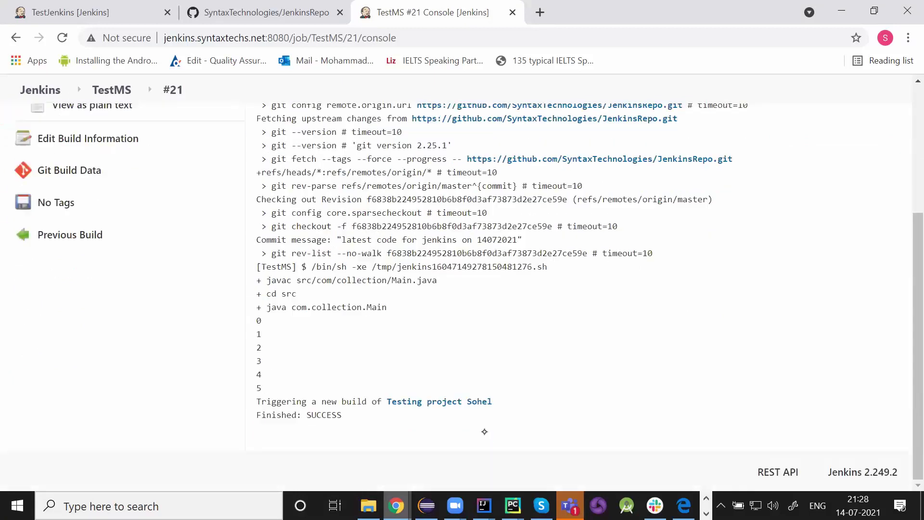
mouse_move(484, 504)
click(652, 454)
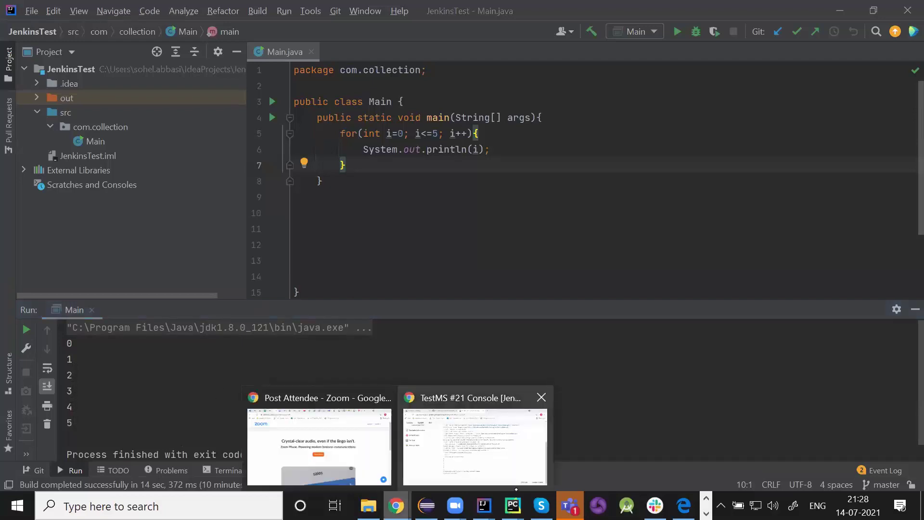
- Go from the build #21 console log back to the TestMS project page and view its Build History
mouse_move(483, 505)
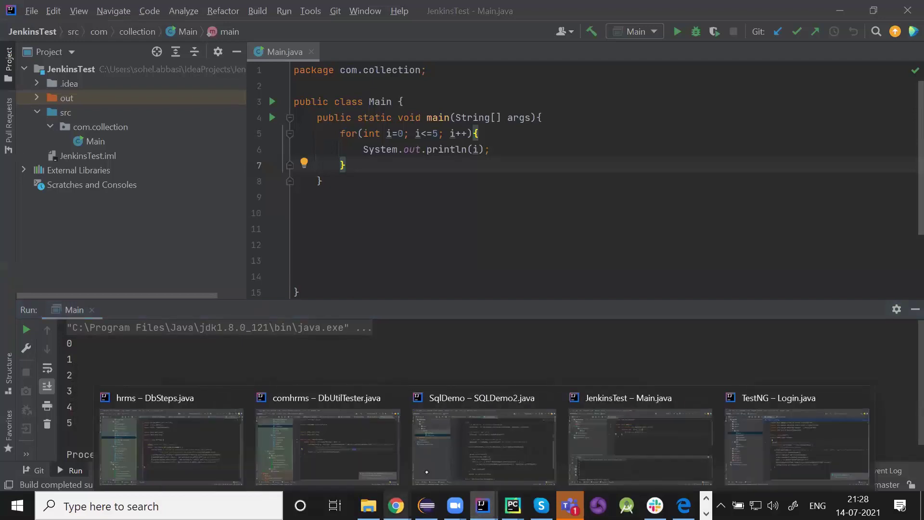
mouse_move(395, 506)
click(459, 452)
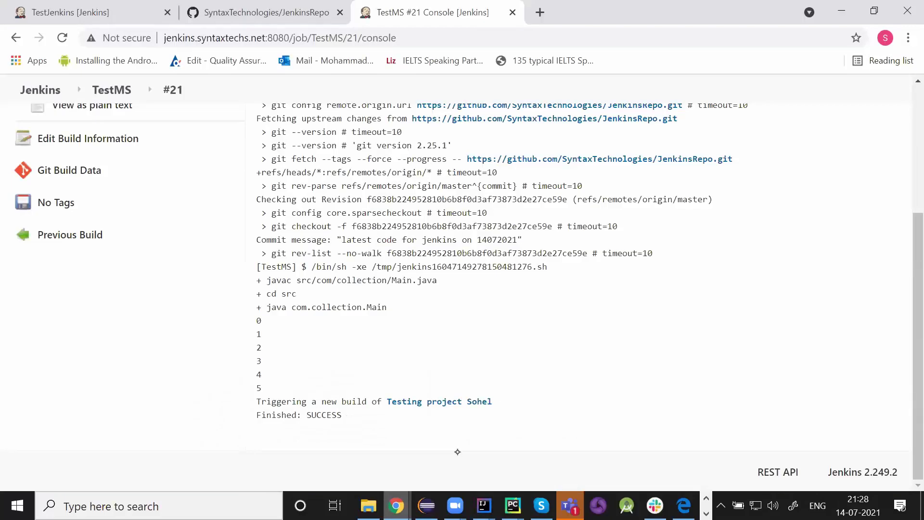
scroll(457, 452, up, 5)
key(F5)
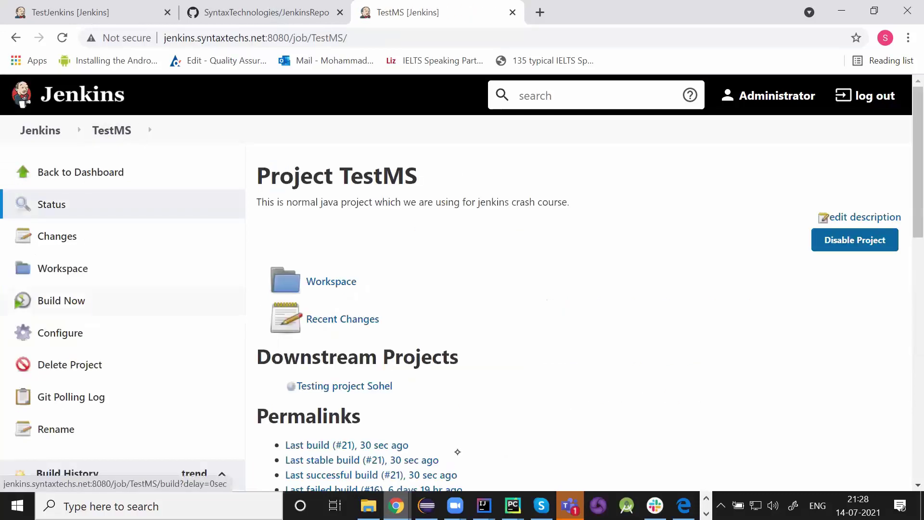
scroll(457, 451, down, 3)
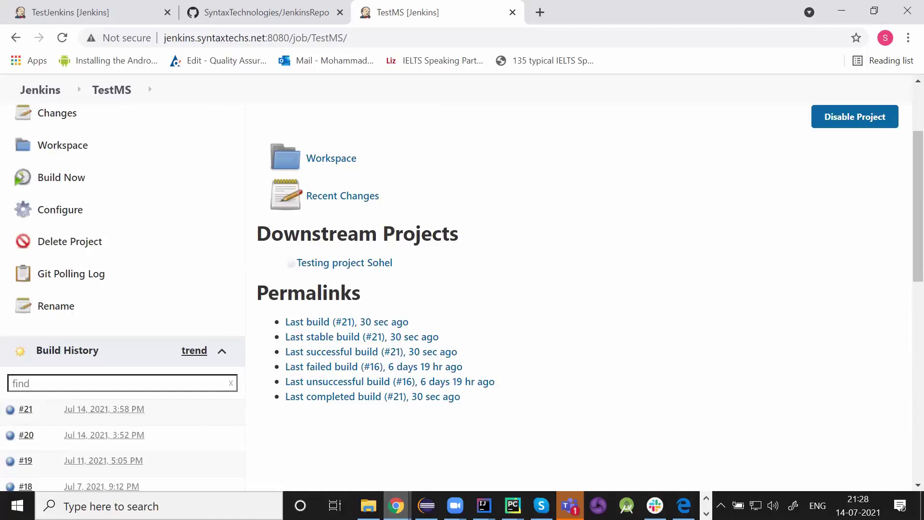
scroll(454, 452, down, 1)
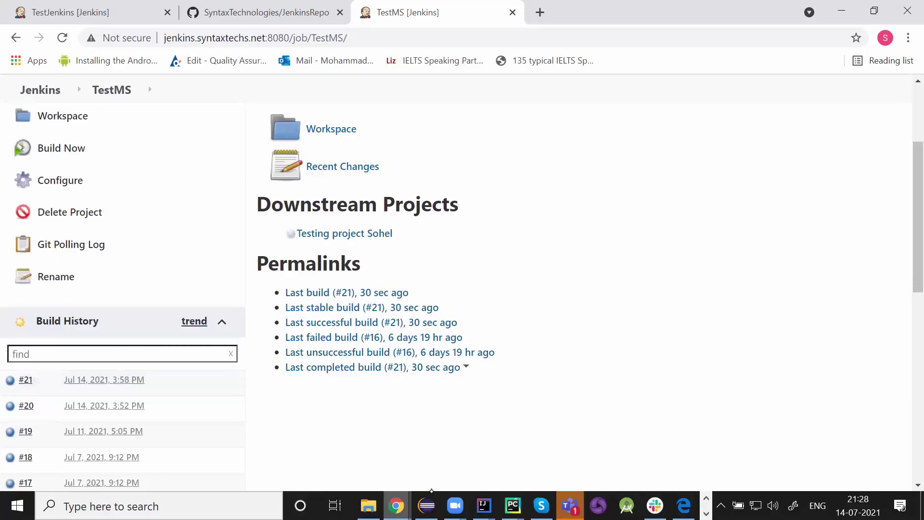
- Change the Main.java loop limit from i<=5 to i<=4, then bring up the JenkinsTest folder
mouse_move(484, 506)
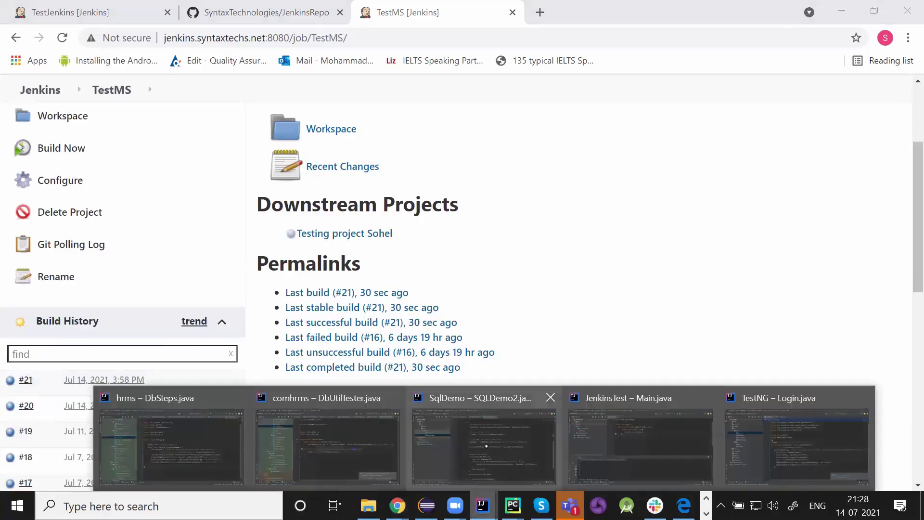
click(641, 438)
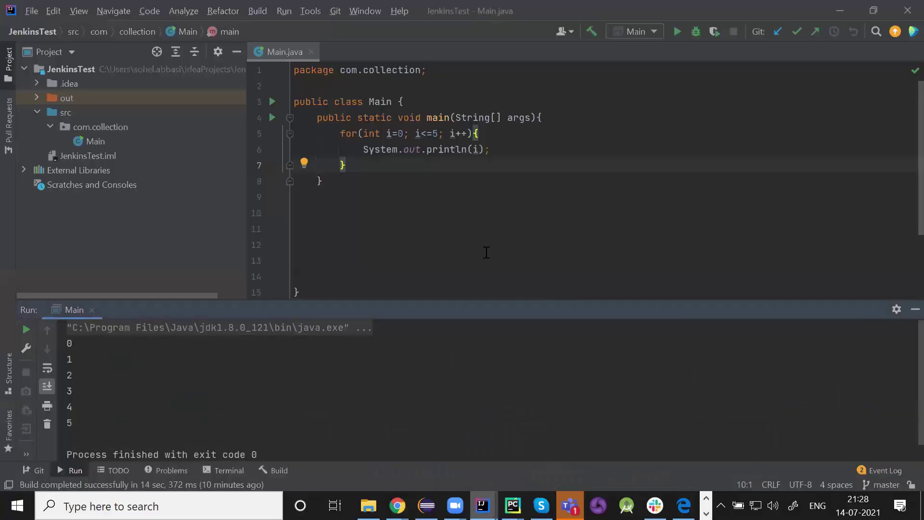
click(439, 134)
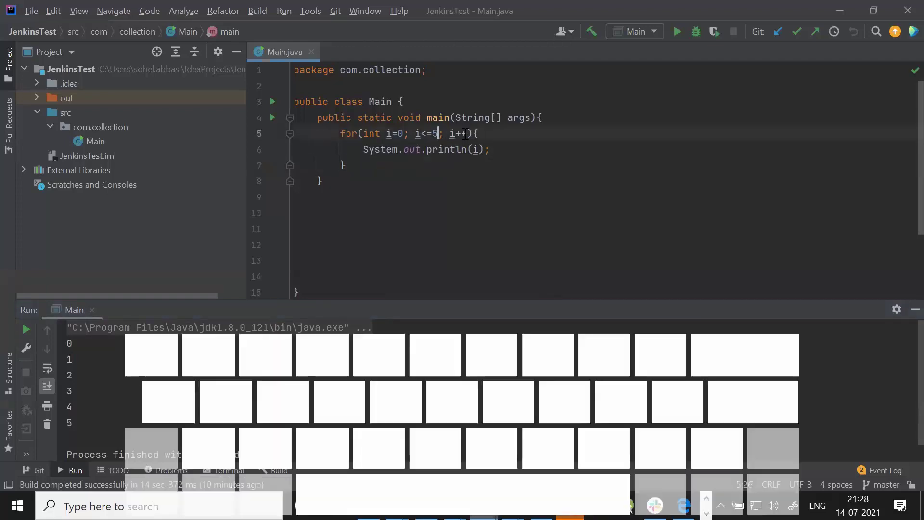
key(BackSpace)
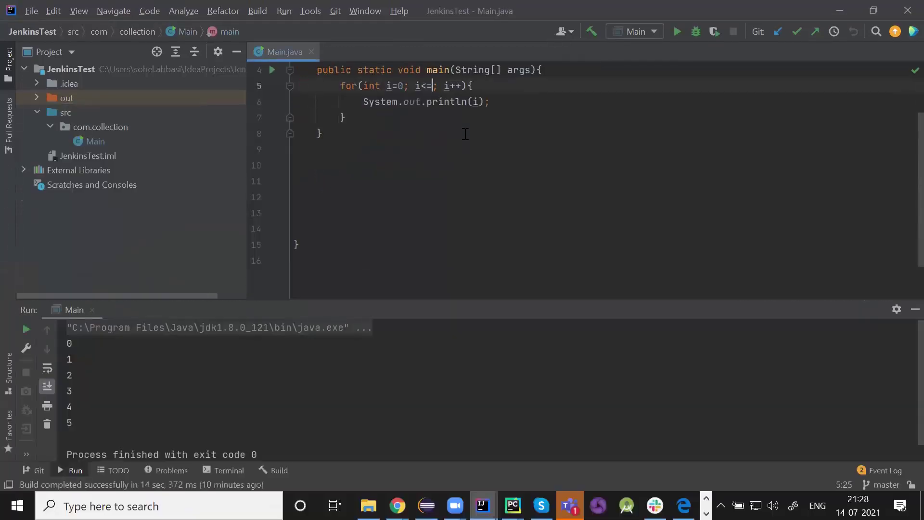
text(4)
mouse_move(369, 505)
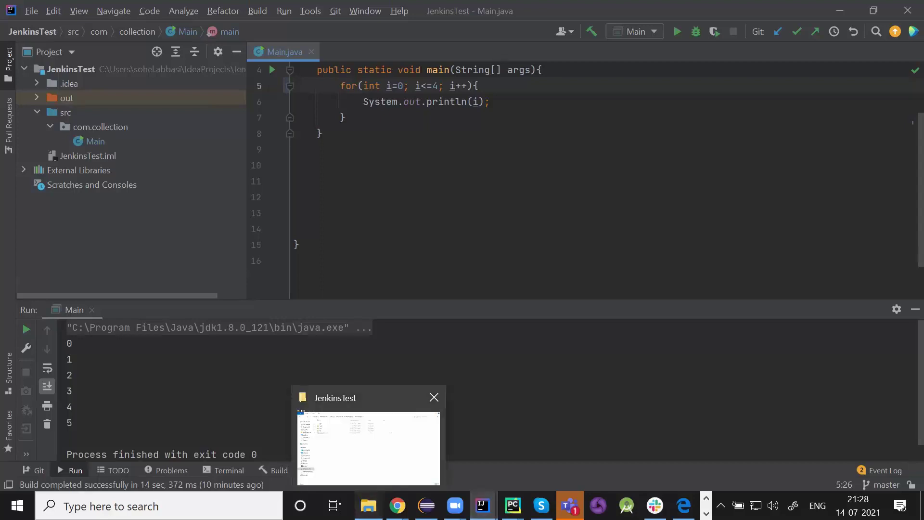
click(368, 447)
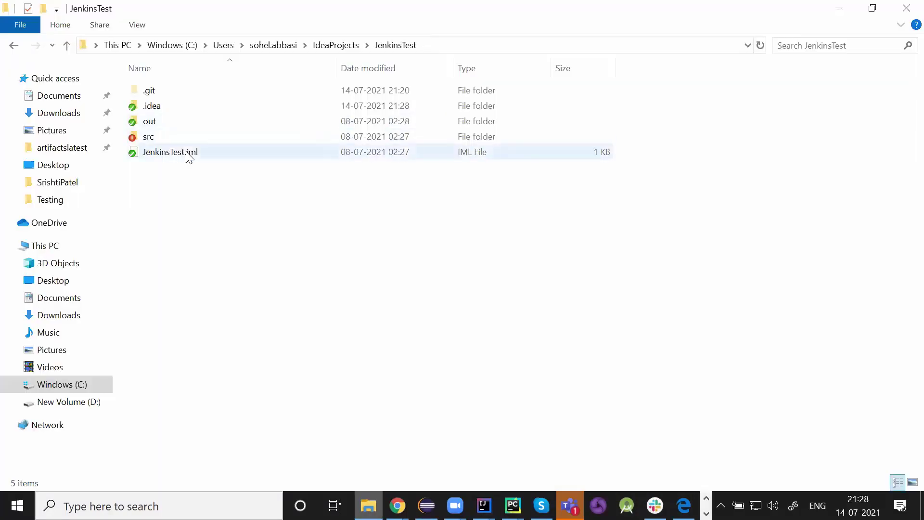
- Start a TortoiseGit commit to master from the JenkinsTest folder's context menu
right_click(271, 213)
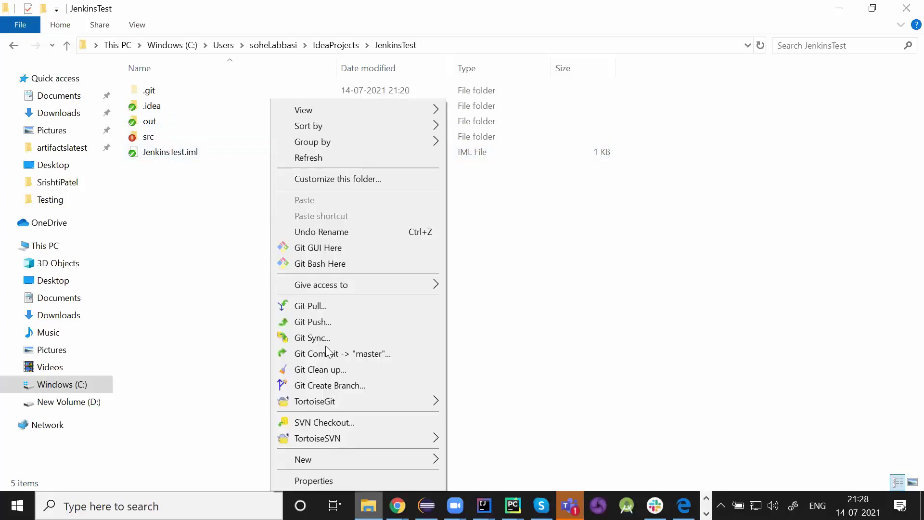
click(385, 354)
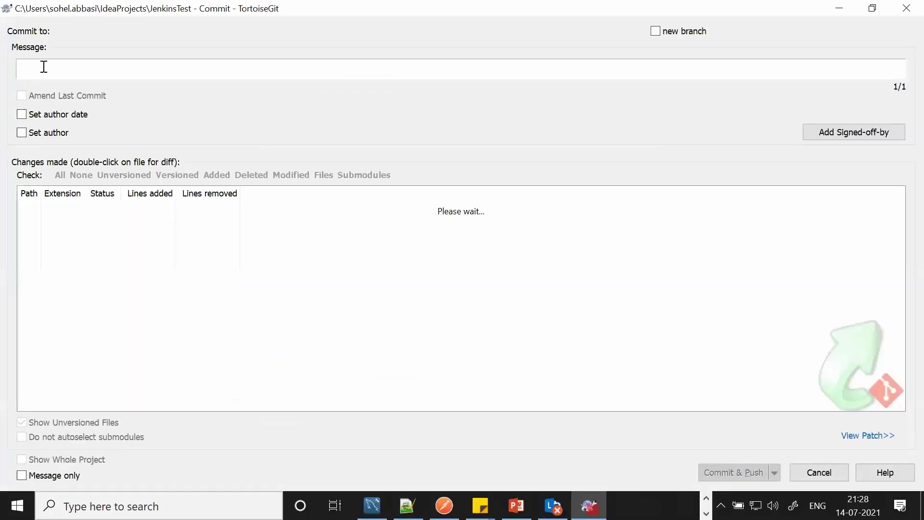
- Enter the commit message 'new code' and choose Commit & Push
text(nw)
key(BackSpace)
text(ew code)
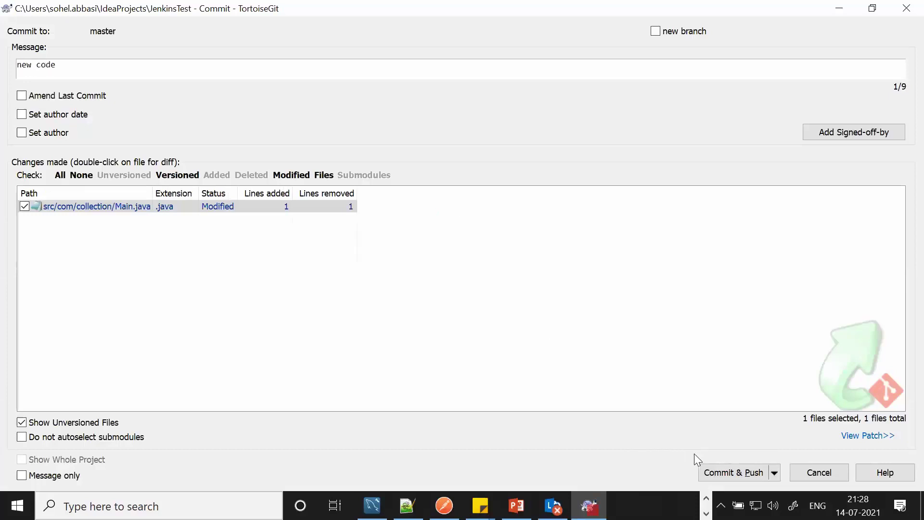
click(721, 474)
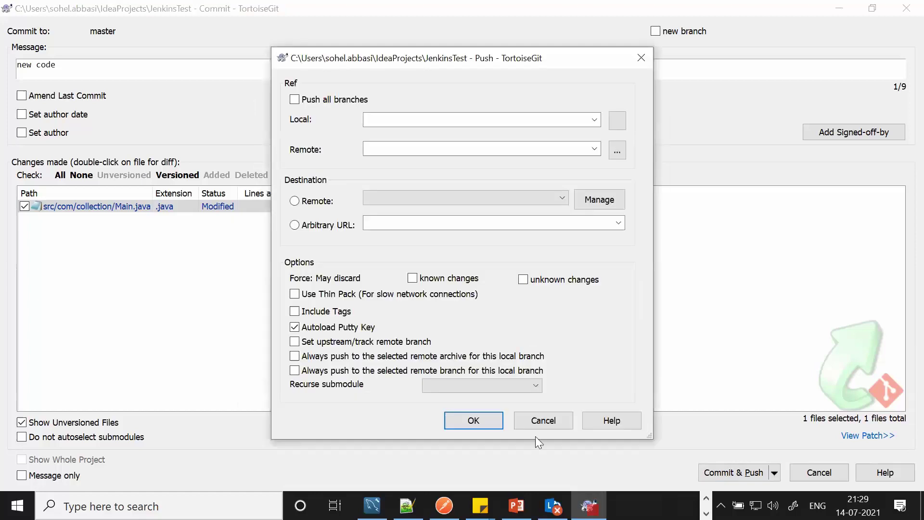
- Confirm the push to JenkinsRepo's master branch, entering the GitHub username and password
click(498, 428)
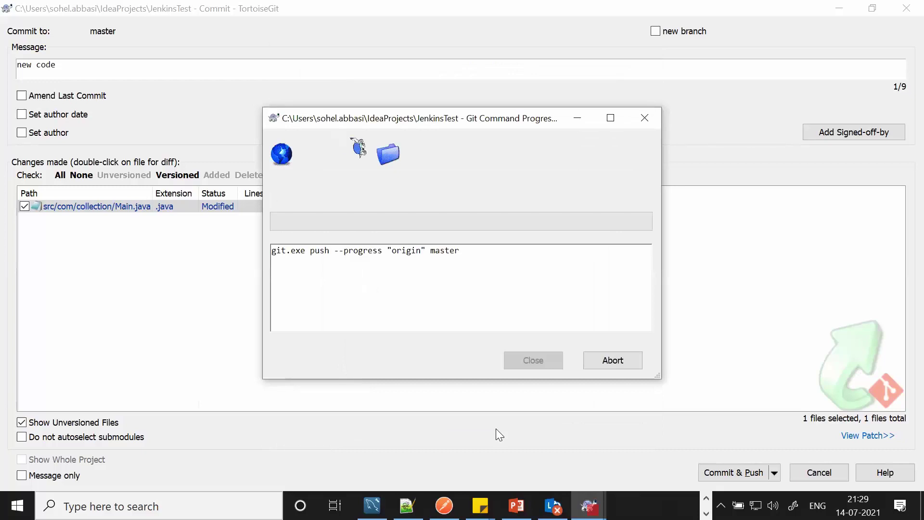
text(sa)
key(Tab)
text(••)
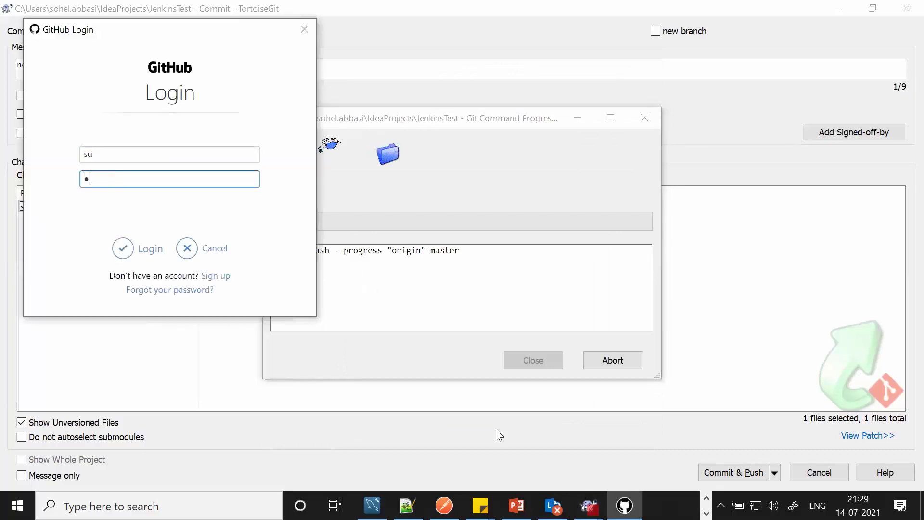
key(Return)
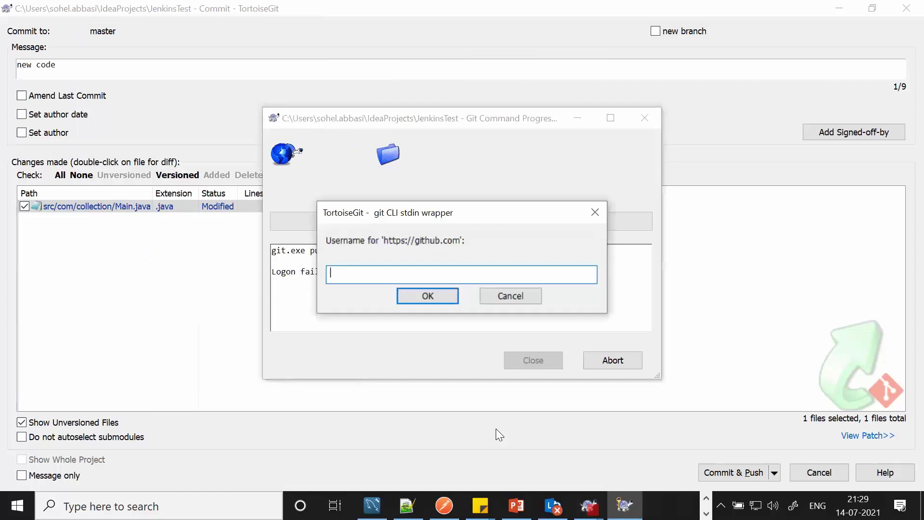
text(SyntaxT)
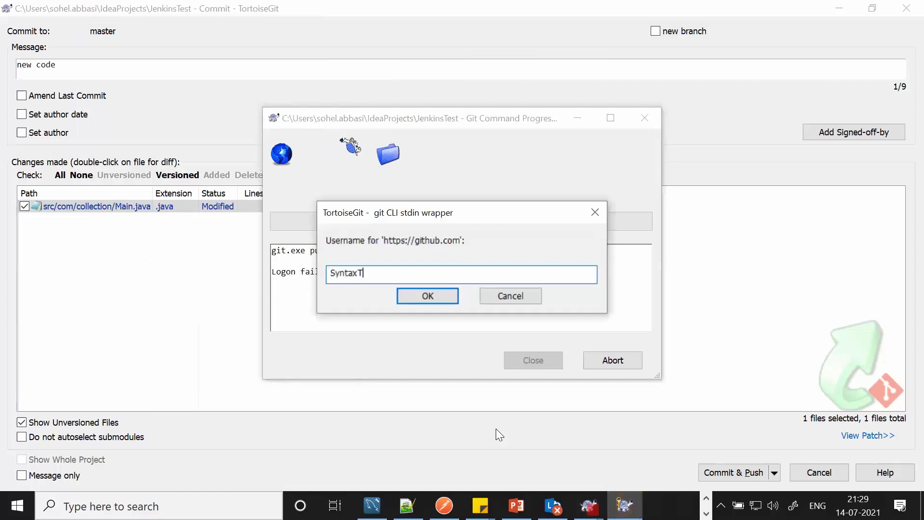
text(echnologies)
key(Return)
text(••••••••••)
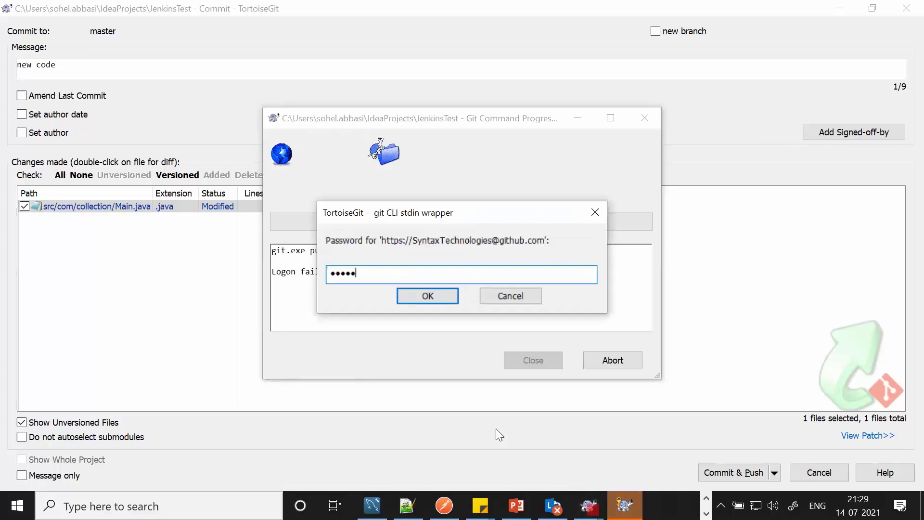
text(•)
key(Return)
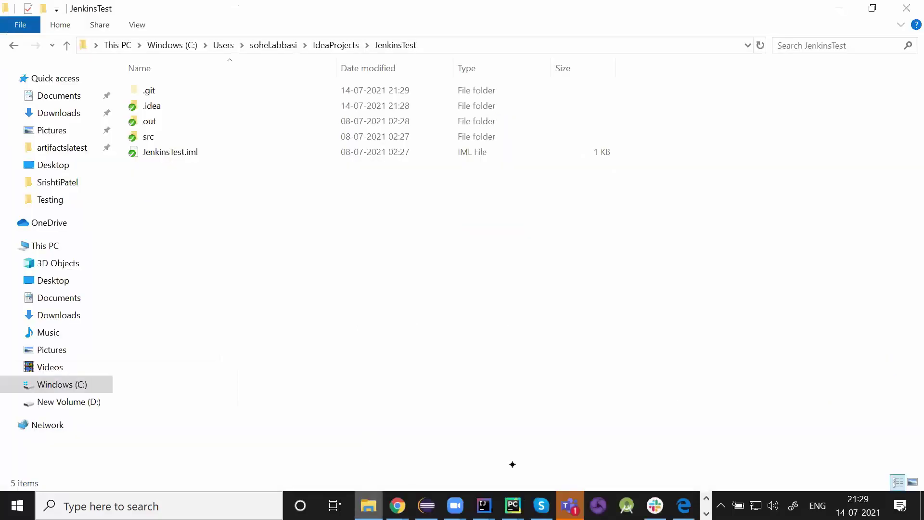
mouse_move(397, 506)
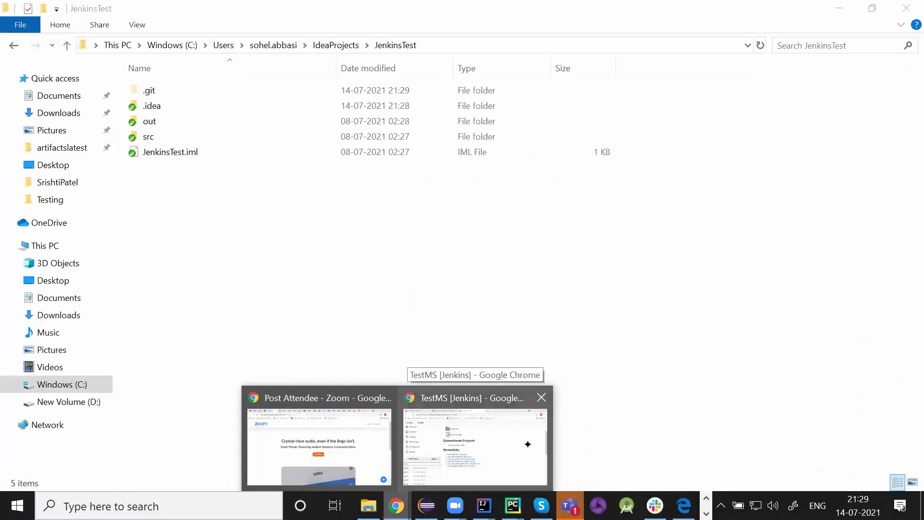
- Reload the GitHub JenkinsRepo page to see the 'new code' commit 97627bb, then return to the TestMS tab
click(512, 443)
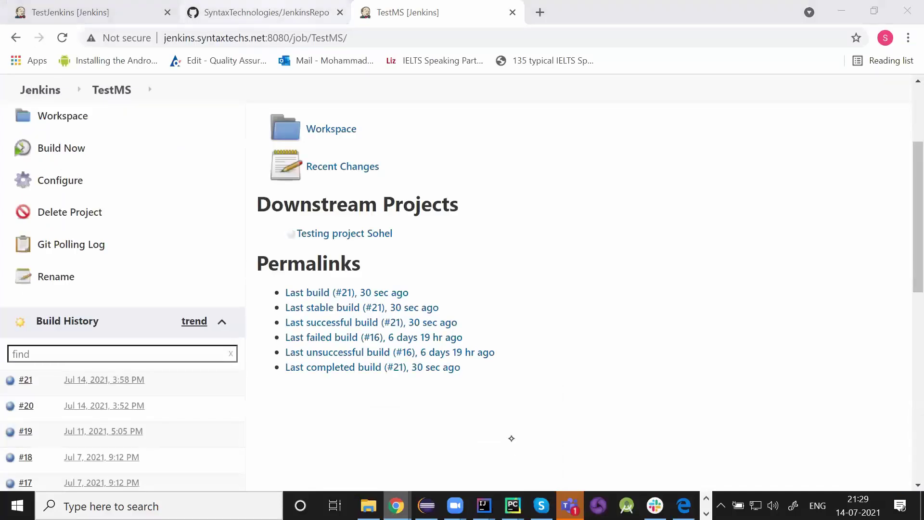
click(262, 12)
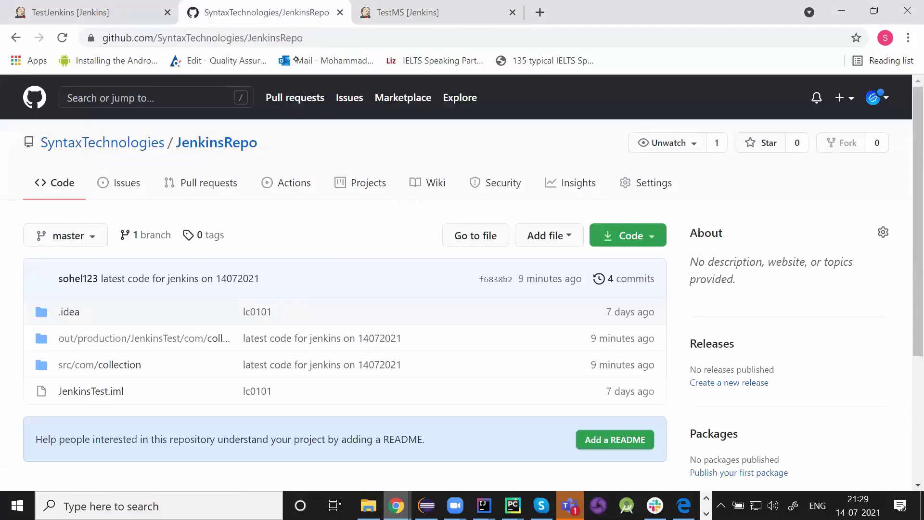
click(62, 37)
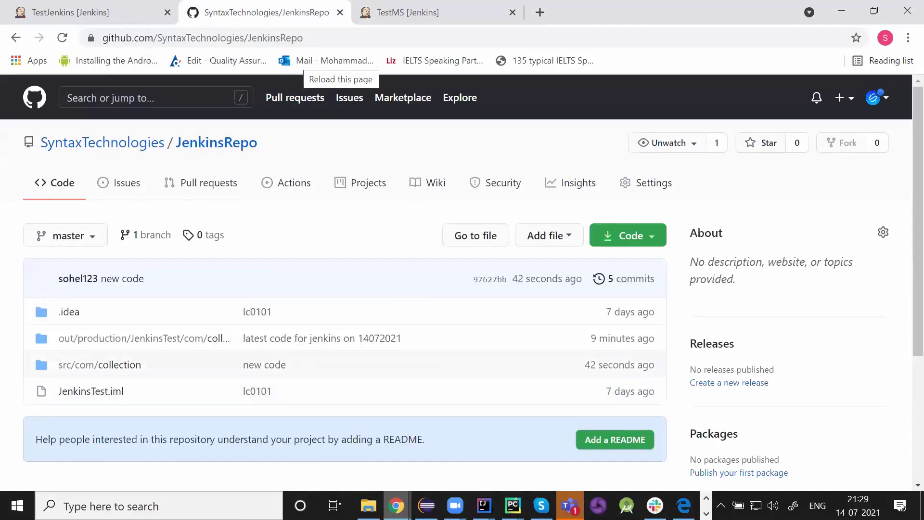
click(407, 12)
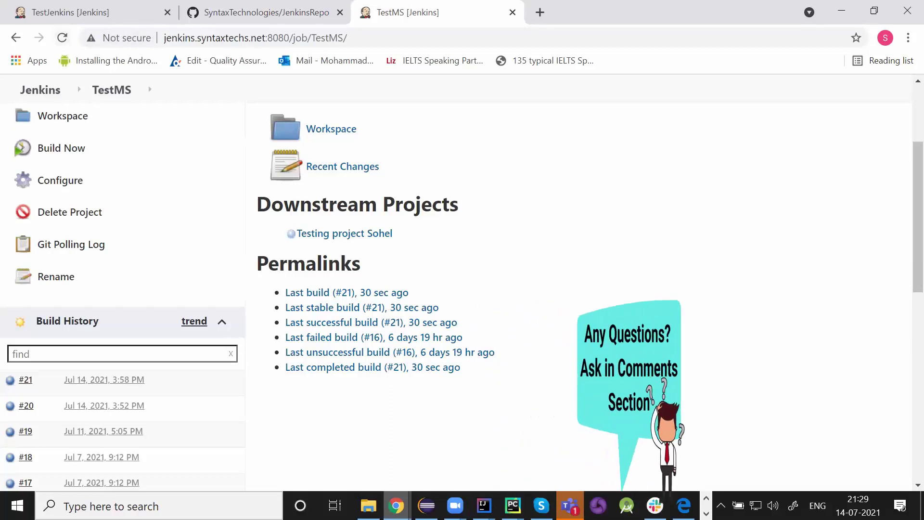
- Reload the TestMS job page repeatedly until the auto-triggered build #22 appears
click(62, 37)
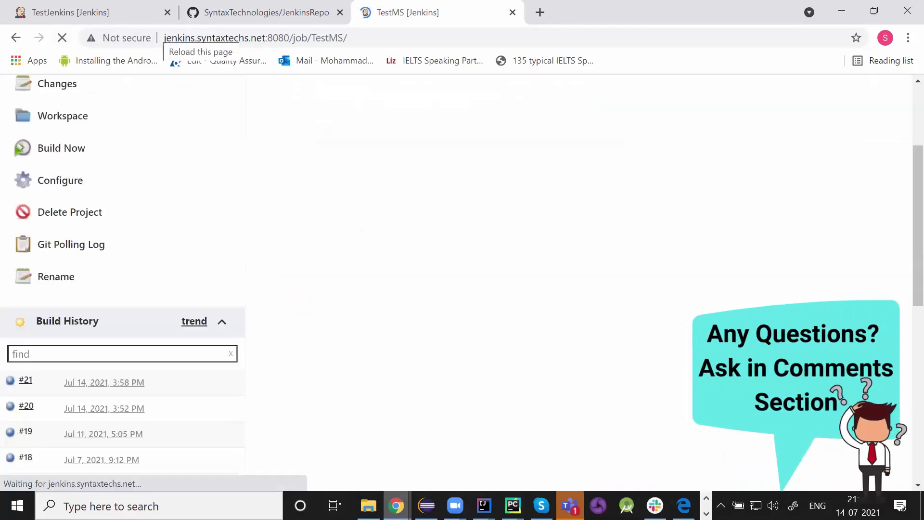
mouse_move(369, 506)
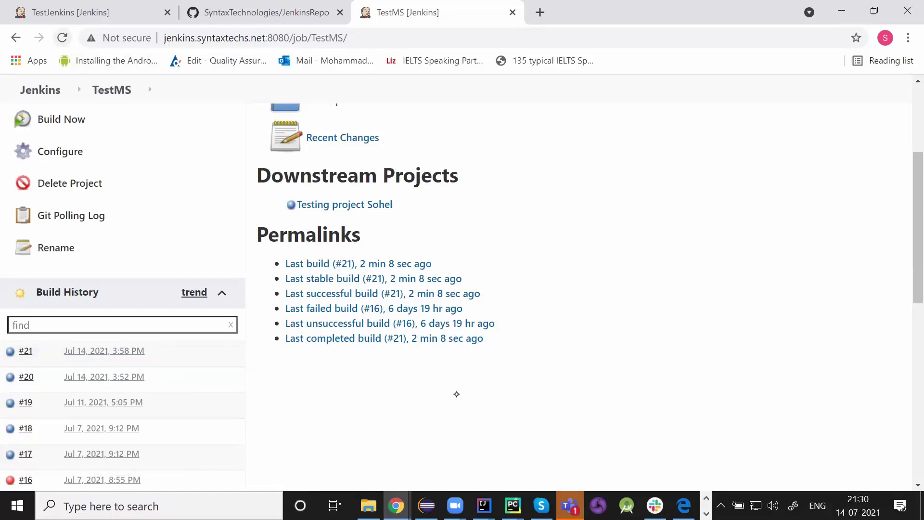
key(F5)
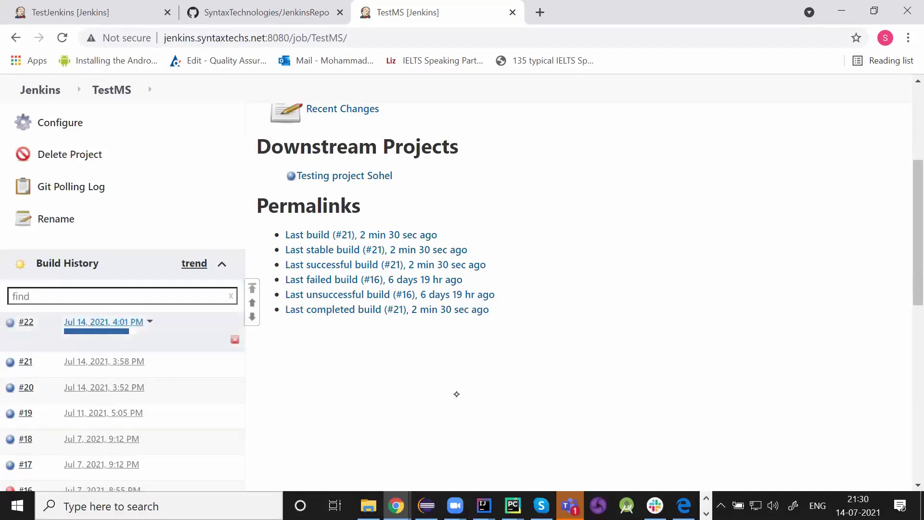
- Inspect build #22's console output showing the SCM-triggered run printing 0 to 4, then return to TestMS
click(104, 322)
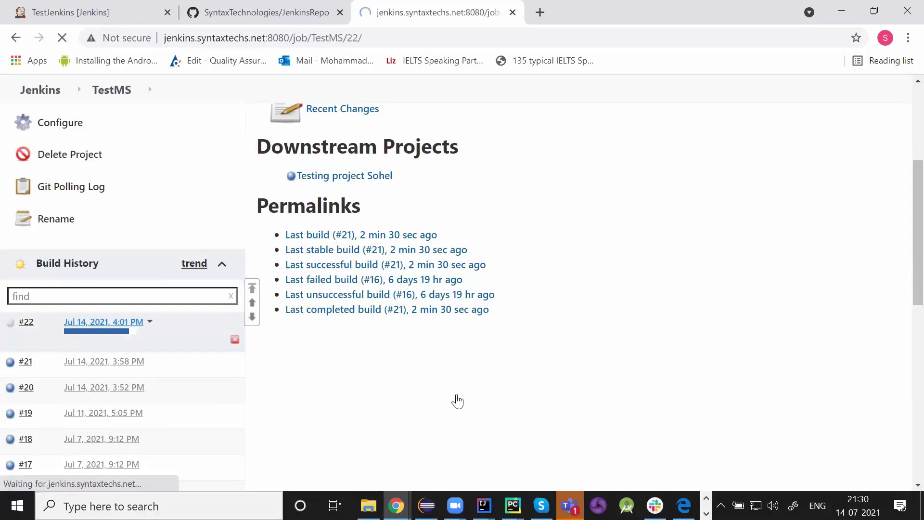
click(74, 268)
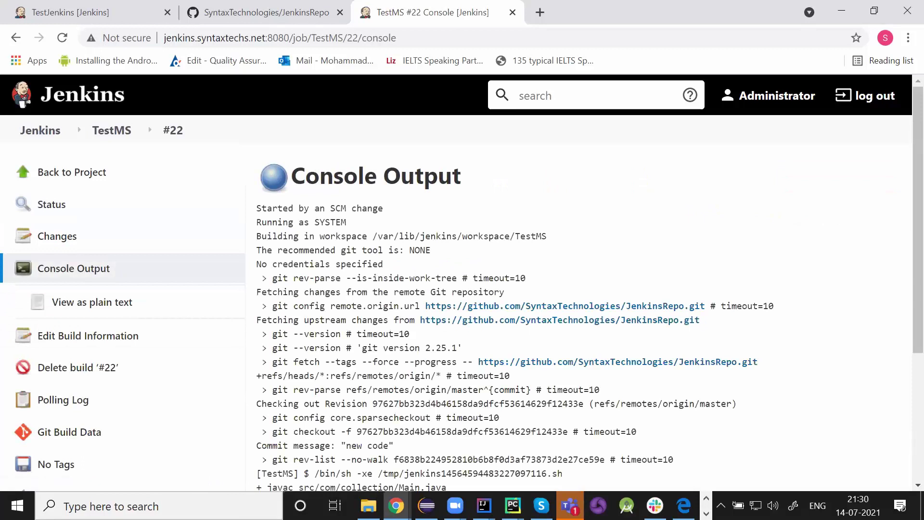
scroll(456, 393, down, 2)
scroll(457, 393, down, 3)
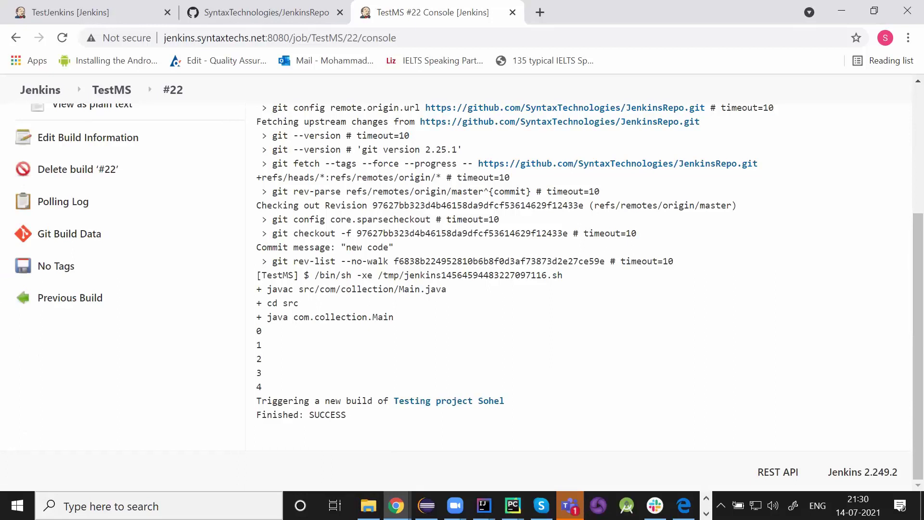
scroll(458, 400, up, 5)
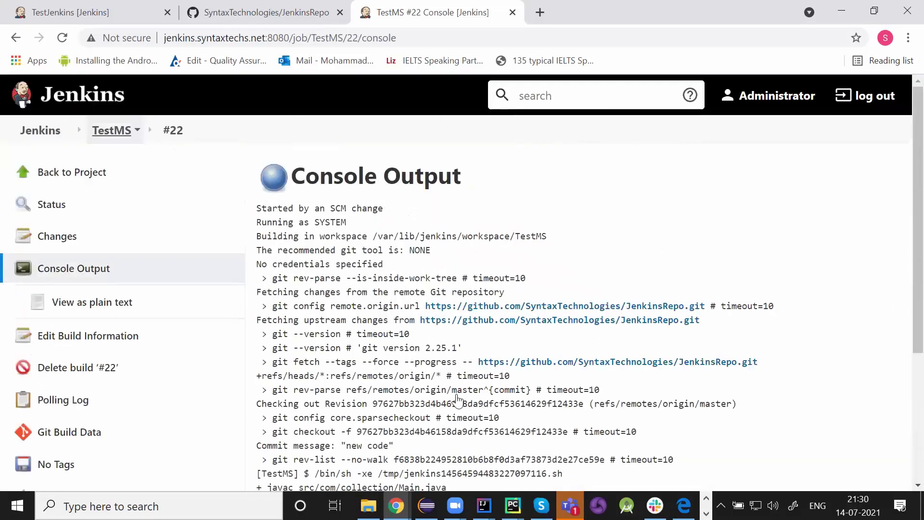
key(Return)
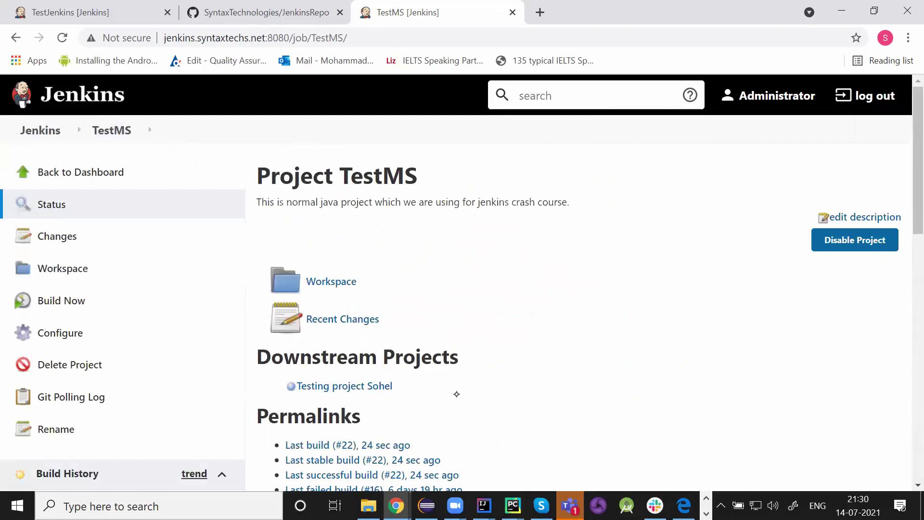